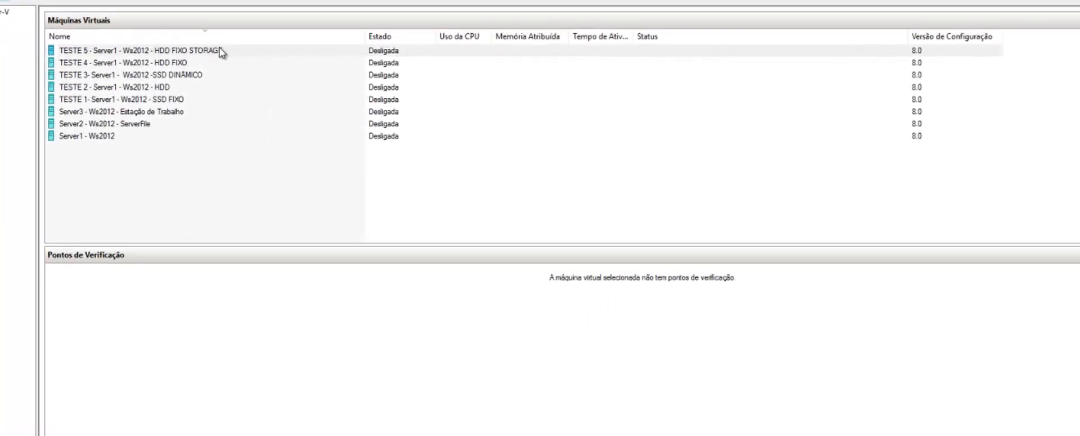
{"action": "left_click", "coordinate": [150, 104]}
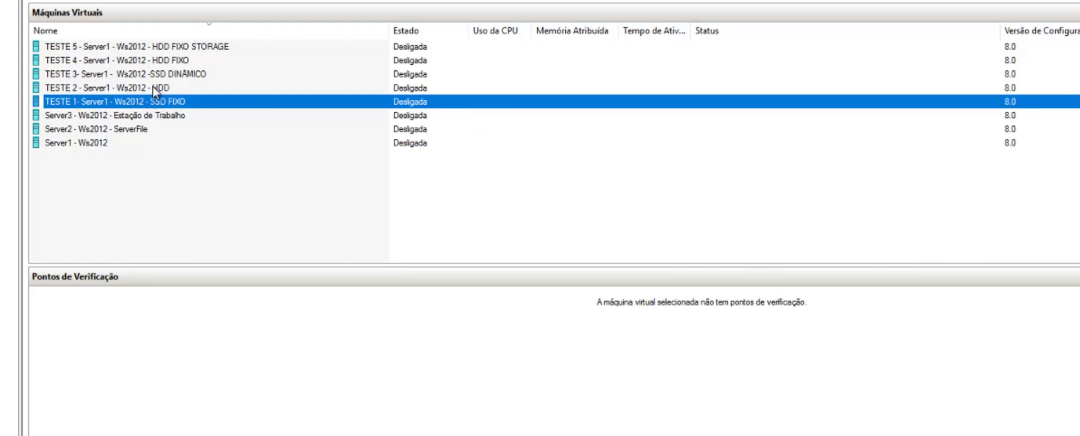
{"action": "left_click", "coordinate": [202, 87]}
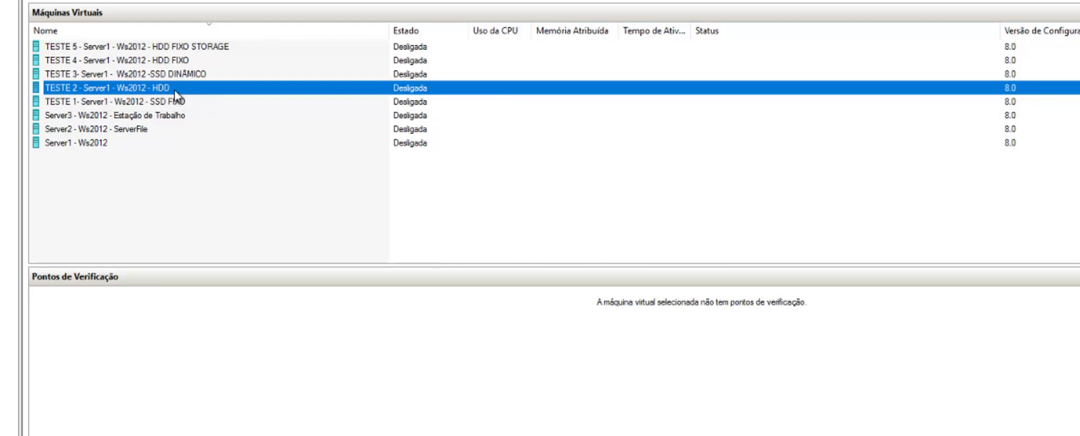
{"action": "left_click", "coordinate": [198, 74]}
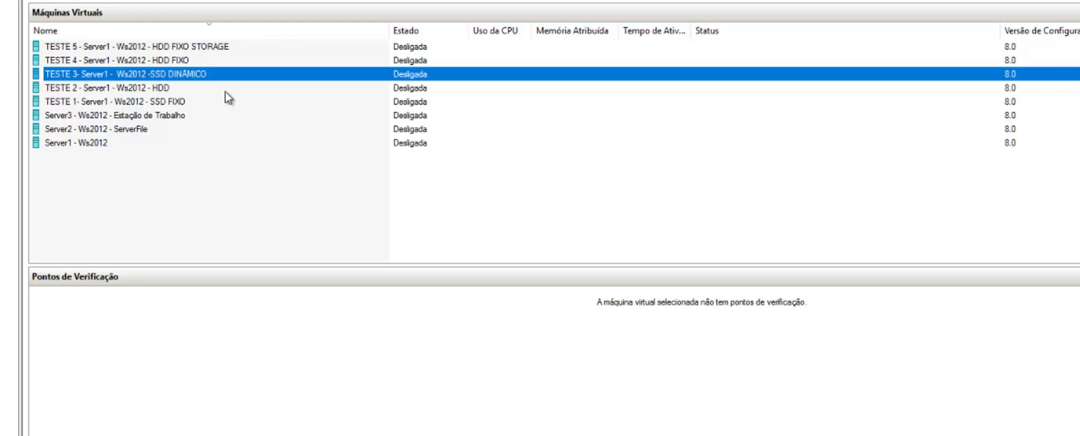
Step: Open the settings of the TESTE 1 - SSD FIXO virtual machine and view its hard disk's virtual disk path
{"action": "left_click", "coordinate": [185, 104]}
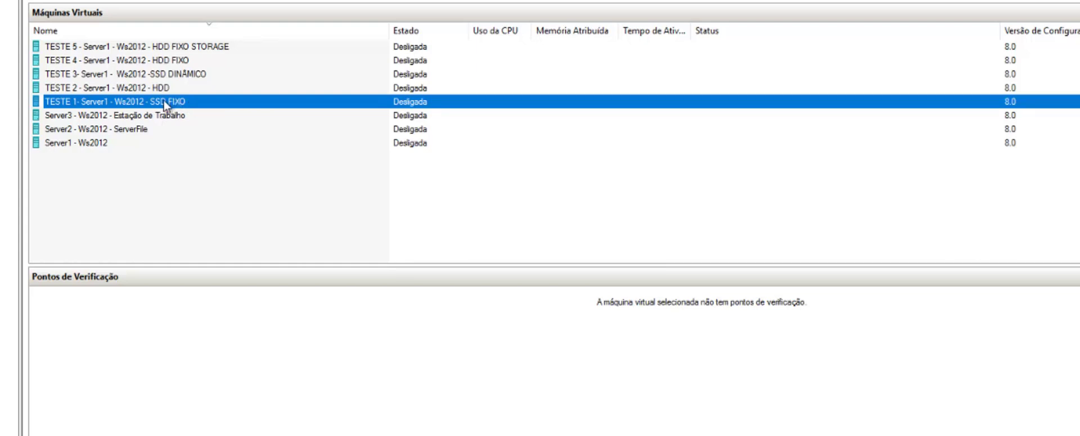
{"action": "right_click", "coordinate": [194, 103]}
{"action": "left_click", "coordinate": [230, 135]}
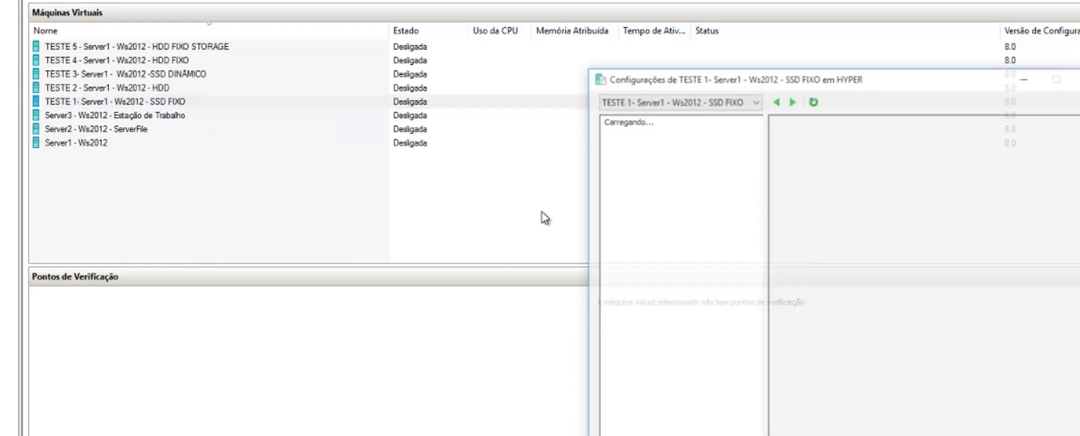
{"action": "left_click", "coordinate": [674, 259]}
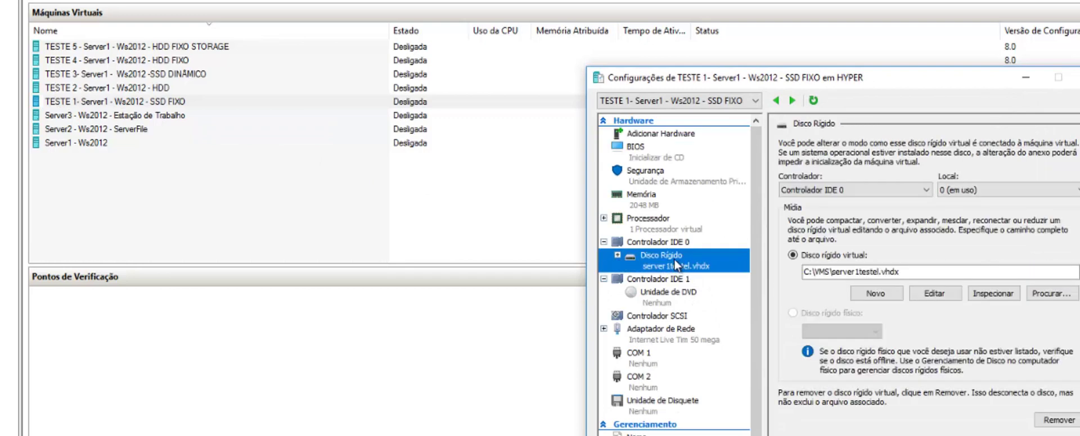
{"action": "double_click", "coordinate": [859, 272]}
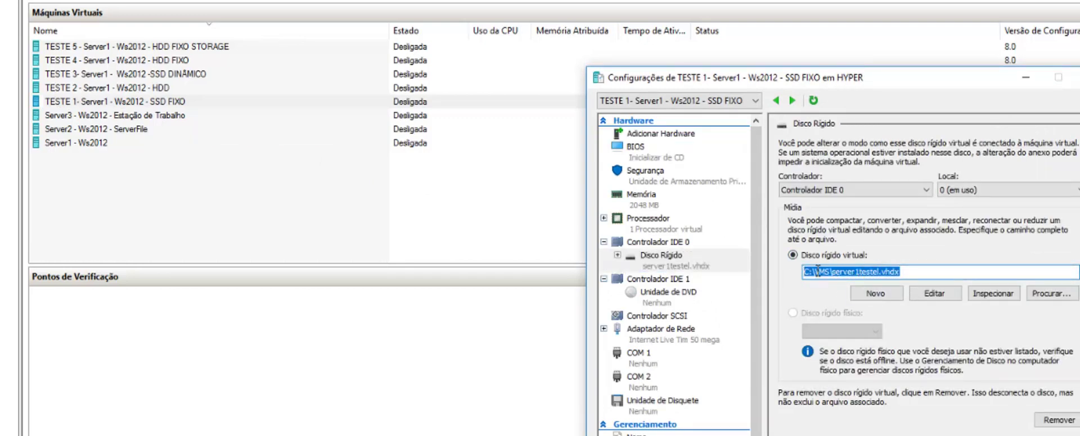
{"action": "key", "text": "Delete"}
{"action": "key", "text": "ctrl+z"}
{"action": "left_click_drag", "start_coordinate": [840, 272], "coordinate": [878, 274]}
{"action": "left_click", "coordinate": [897, 273]}
Step: Inspect the TESTE 1 virtual disk's type, current file size and maximum size, then close its properties and the machine settings
{"action": "left_click", "coordinate": [992, 294]}
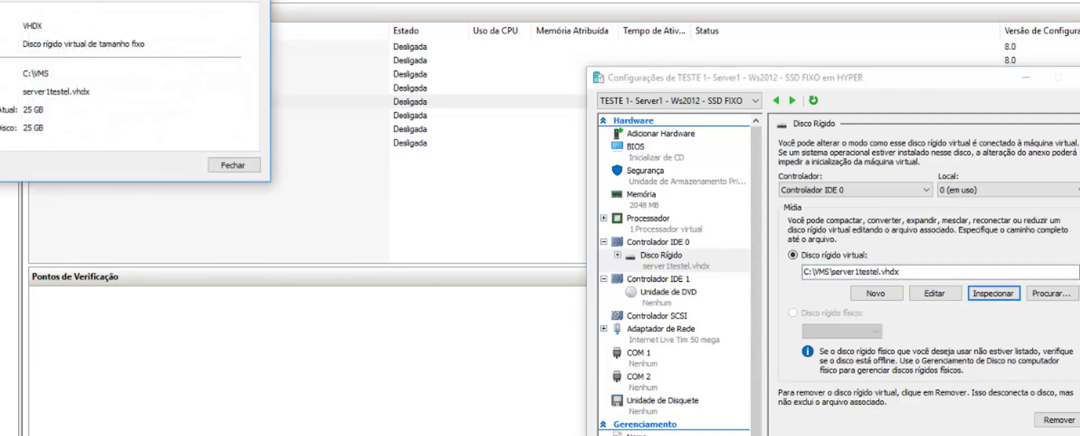
{"action": "left_click_drag", "start_coordinate": [110, 0], "coordinate": [437, 255]}
{"action": "left_click_drag", "start_coordinate": [353, 322], "coordinate": [490, 328]}
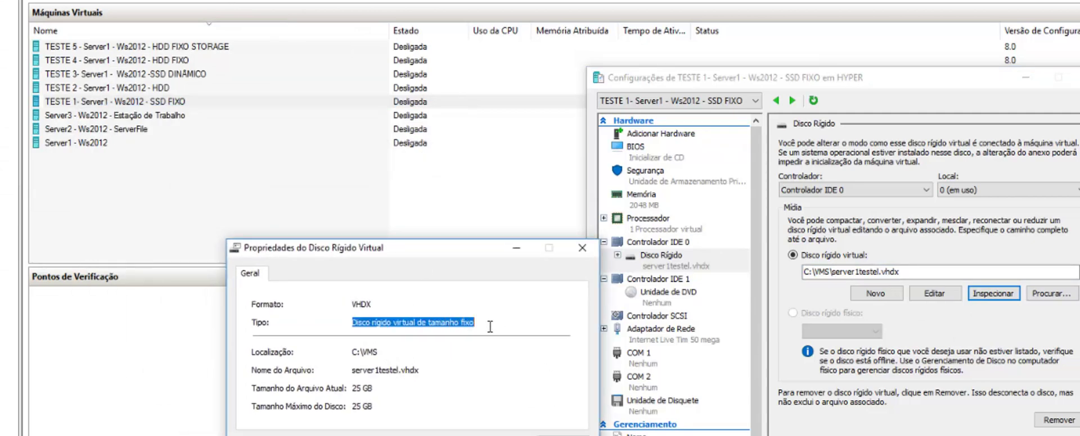
{"action": "left_click_drag", "start_coordinate": [378, 388], "coordinate": [331, 388]}
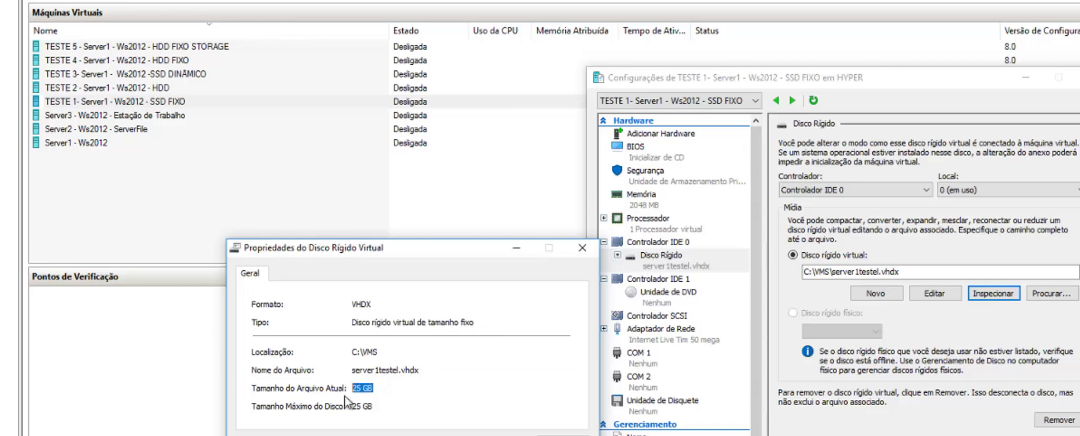
{"action": "left_click_drag", "start_coordinate": [381, 406], "coordinate": [332, 389]}
{"action": "left_click", "coordinate": [541, 434]}
{"action": "left_click", "coordinate": [1010, 435]}
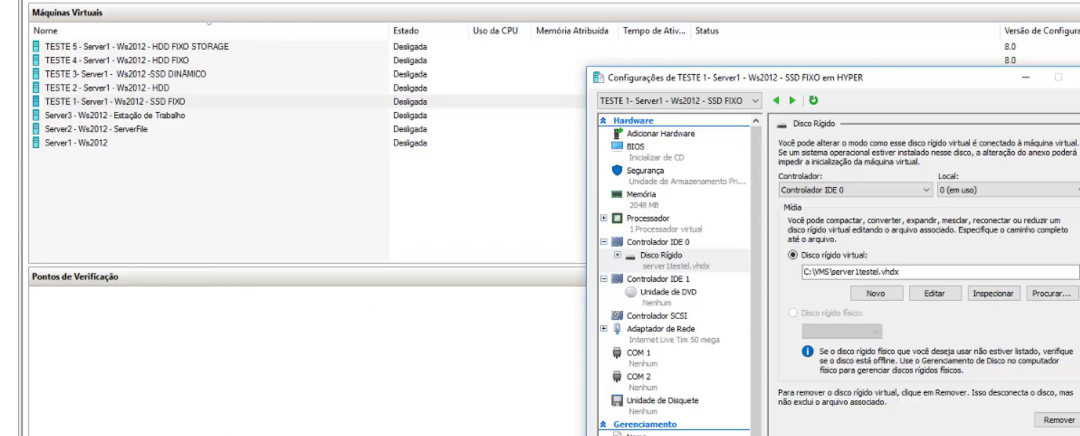
Step: Open the settings of the TESTE 3 - SSD DINÂMICO virtual machine and view its hard disk's virtual disk path
{"action": "left_click", "coordinate": [187, 76]}
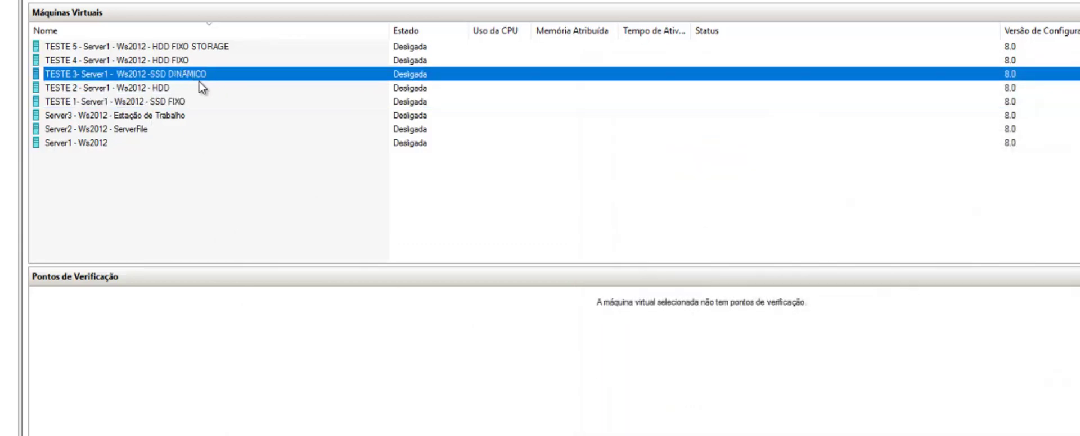
{"action": "right_click", "coordinate": [198, 76]}
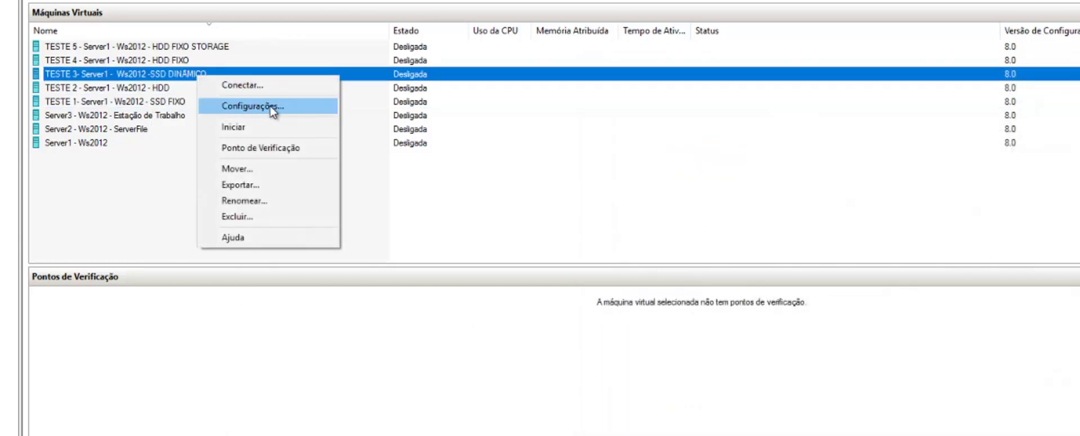
{"action": "left_click", "coordinate": [247, 106]}
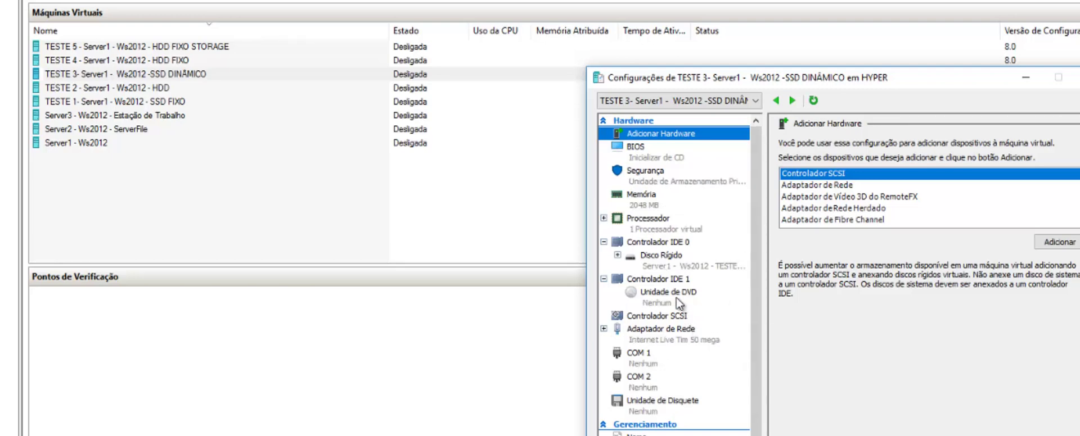
{"action": "left_click", "coordinate": [672, 262]}
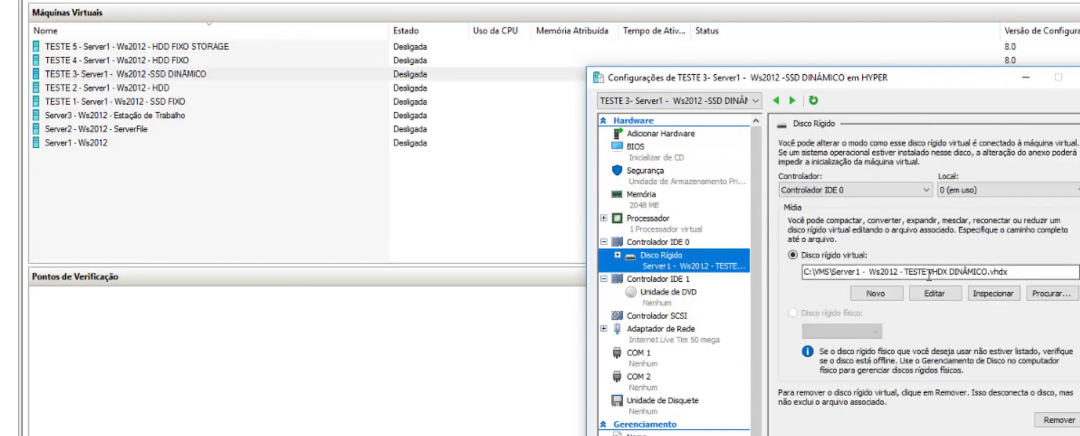
{"action": "left_click_drag", "start_coordinate": [927, 272], "coordinate": [990, 272]}
Step: Inspect the TESTE 3 virtual disk's type and file size, and close its properties and the machine settings
{"action": "left_click", "coordinate": [1001, 295]}
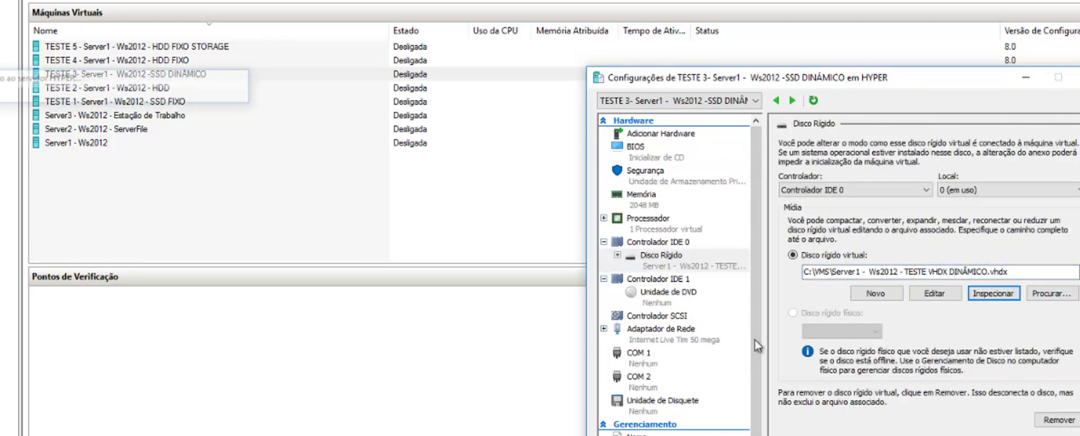
{"action": "left_click_drag", "start_coordinate": [167, 3], "coordinate": [630, 304]}
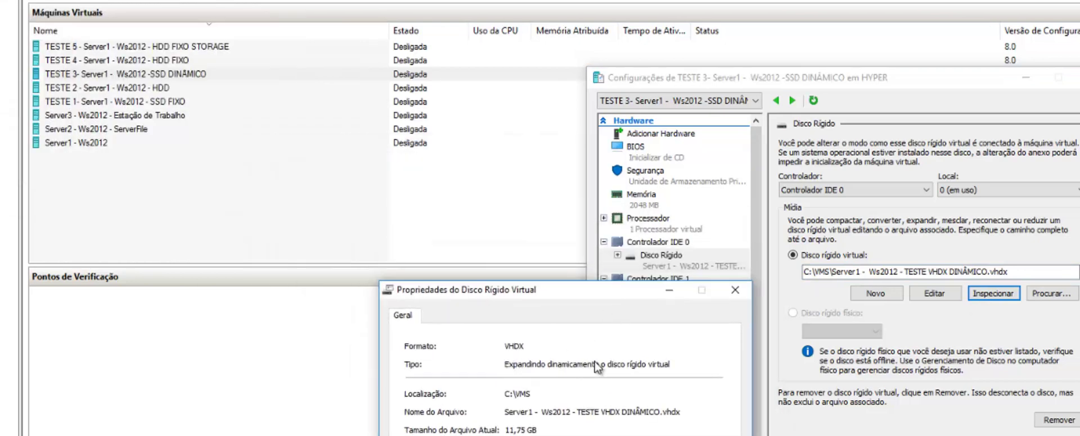
{"action": "left_click_drag", "start_coordinate": [674, 364], "coordinate": [486, 361]}
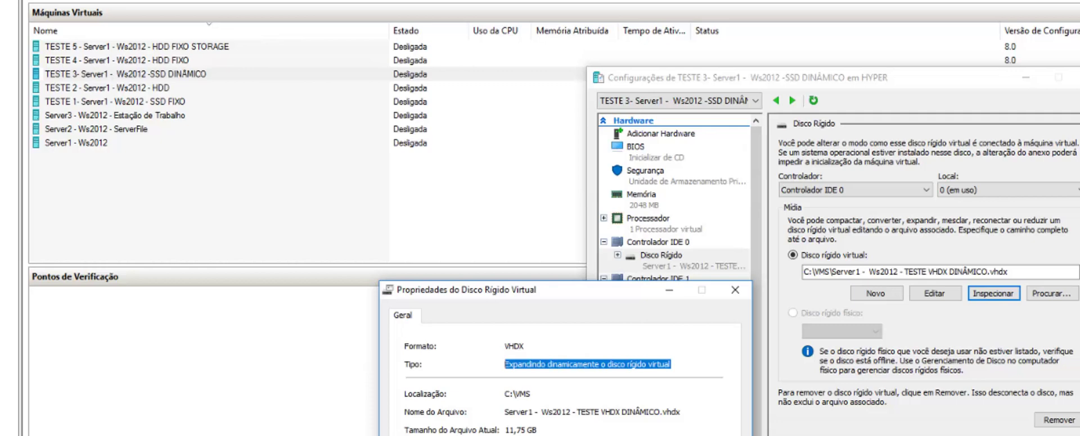
{"action": "key", "text": "Escape"}
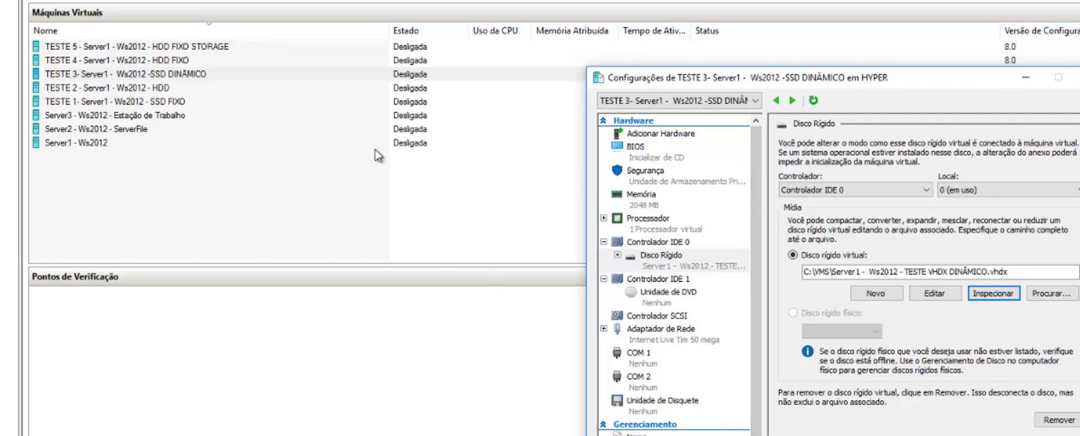
{"action": "left_click", "coordinate": [220, 73]}
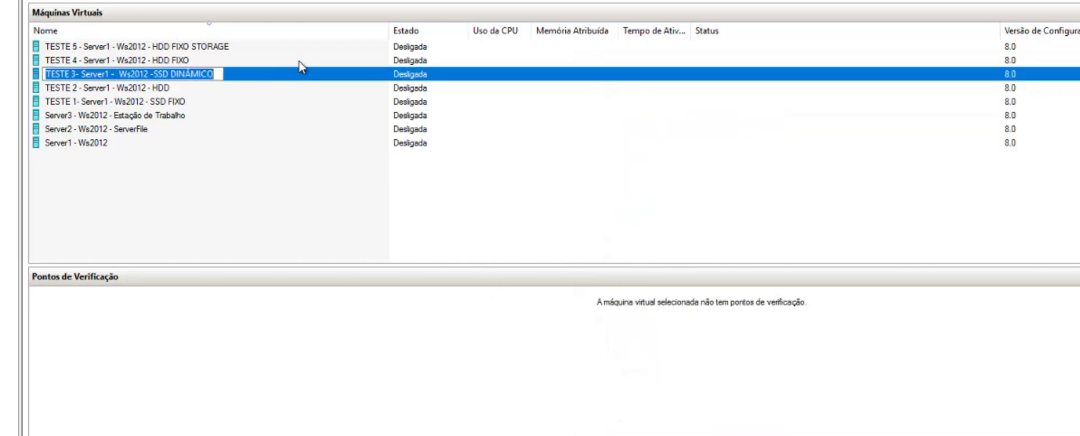
{"action": "left_click", "coordinate": [226, 162]}
Step: Start the TESTE 1 - SSD FIXO and TESTE 2 - HDD virtual machines at the same time
{"action": "left_click", "coordinate": [225, 97]}
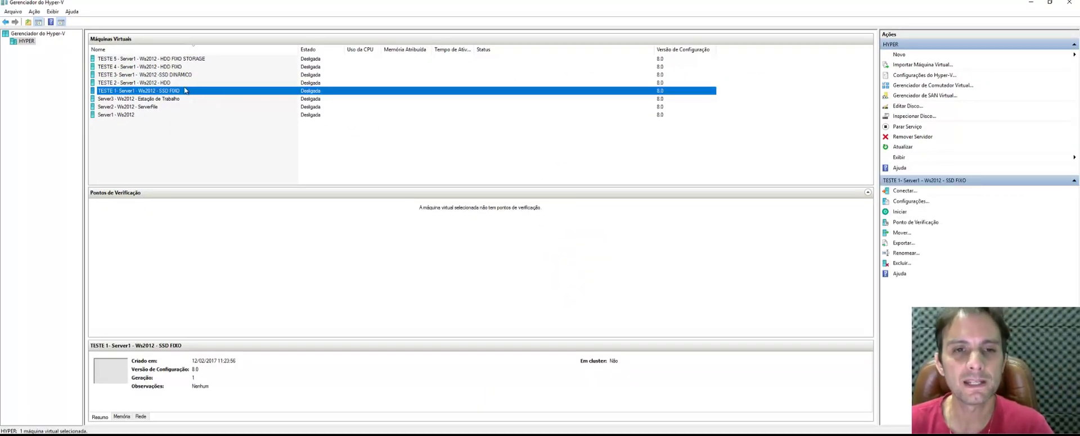
{"action": "left_click", "coordinate": [199, 82], "text": "ctrl"}
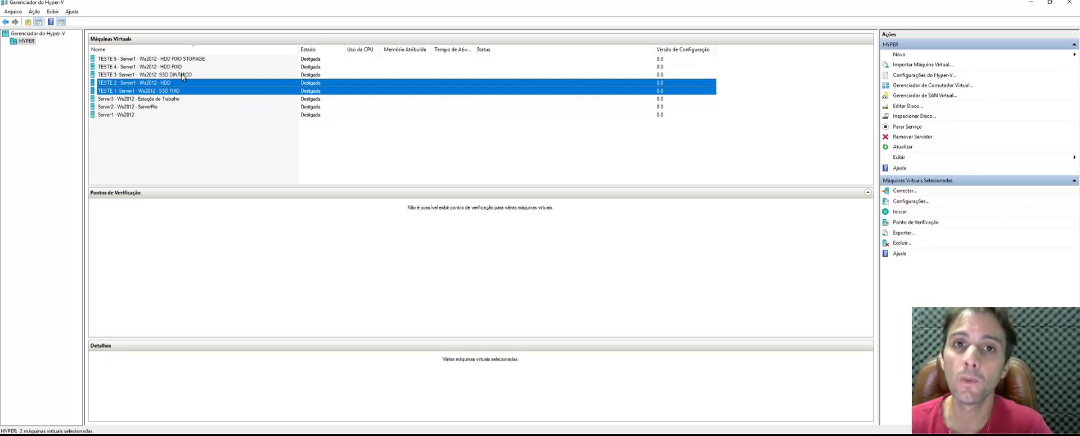
{"action": "right_click", "coordinate": [211, 90]}
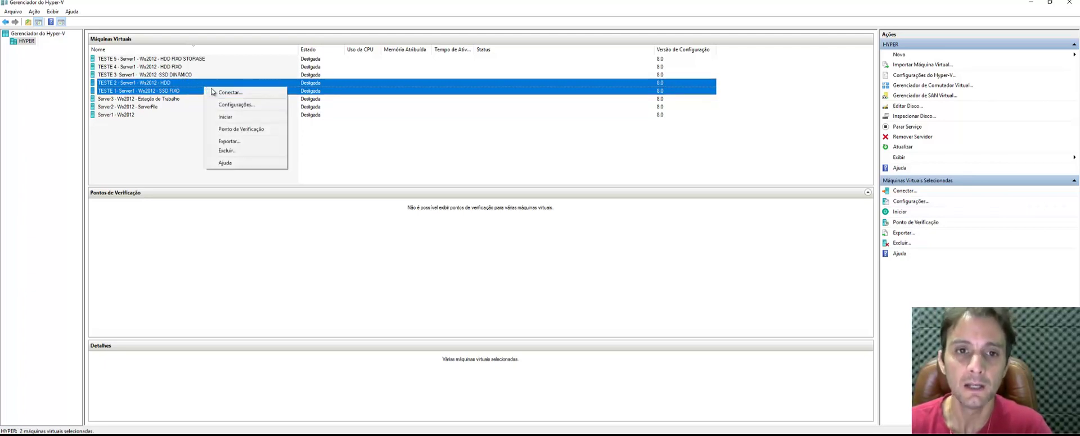
{"action": "left_click", "coordinate": [239, 118]}
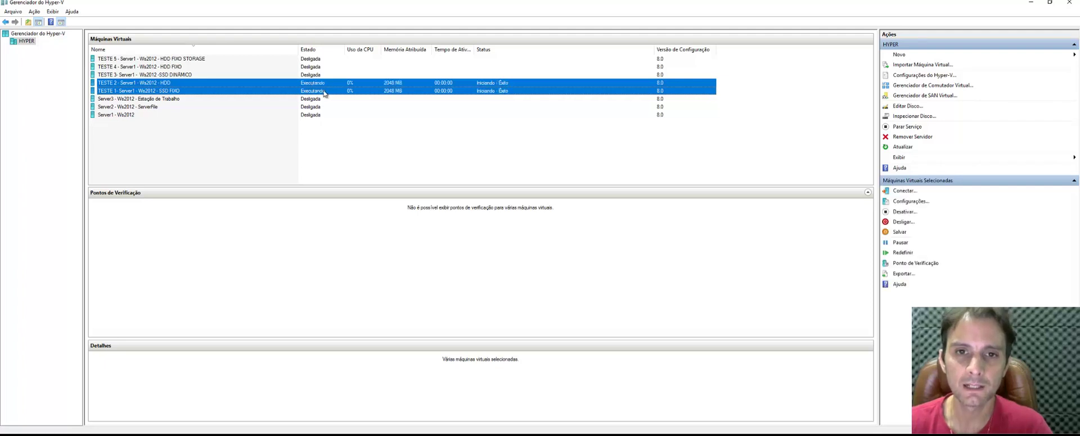
Step: Connect to the TESTE 1 and TESTE 2 virtual machines and place their connection windows side by side
{"action": "right_click", "coordinate": [270, 82]}
{"action": "left_click", "coordinate": [289, 90]}
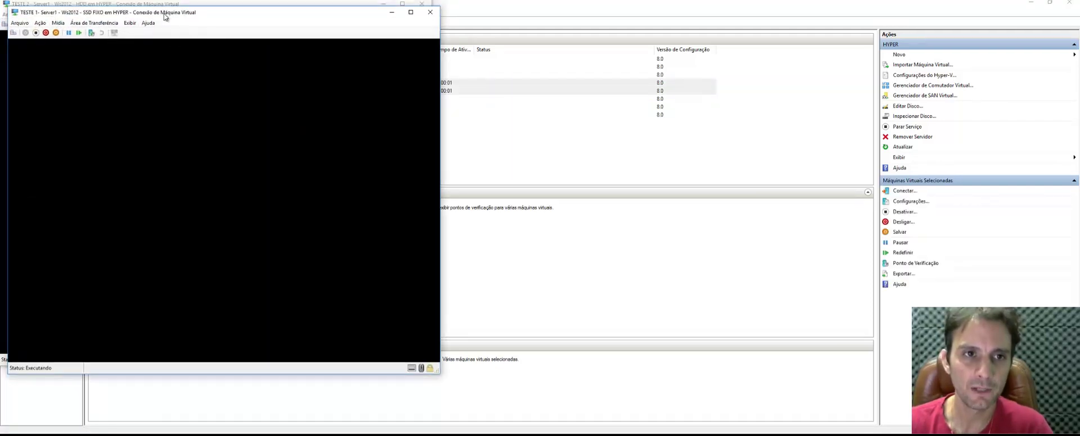
{"action": "left_click_drag", "start_coordinate": [157, 4], "coordinate": [582, 11]}
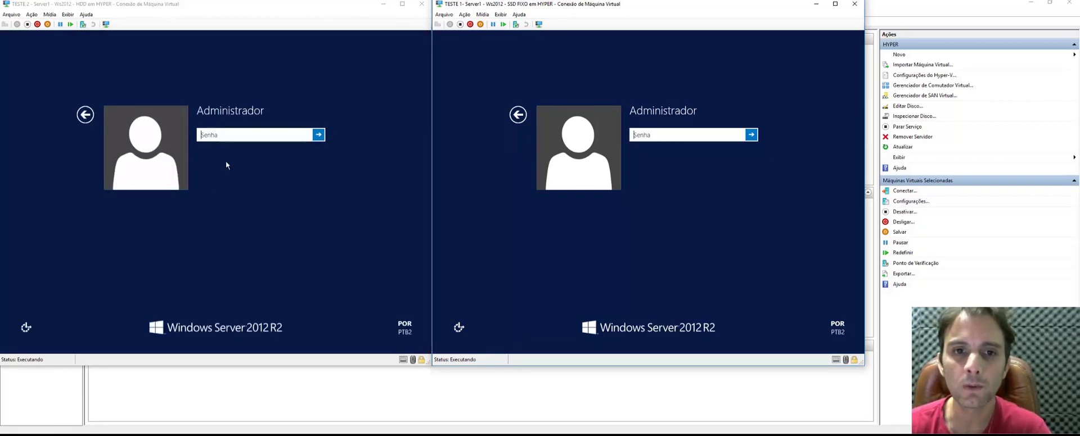
{"action": "left_click", "coordinate": [246, 134]}
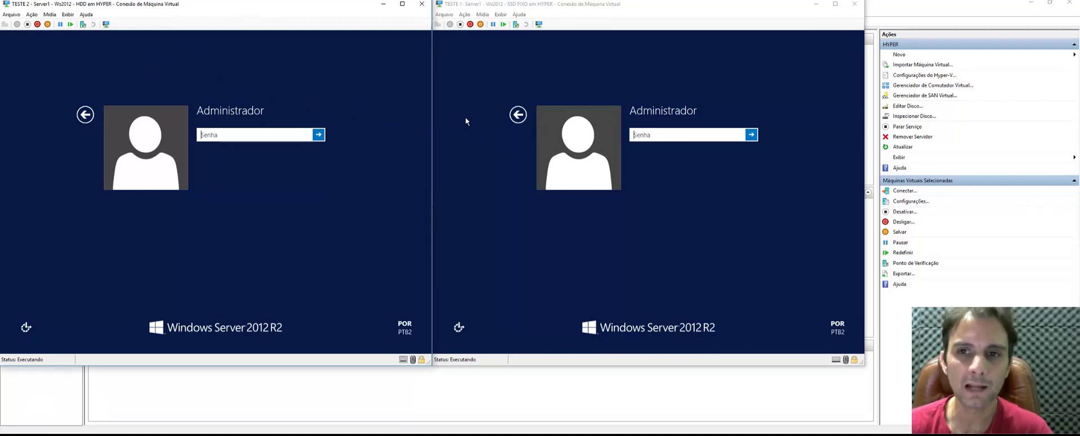
{"action": "left_click", "coordinate": [525, 84]}
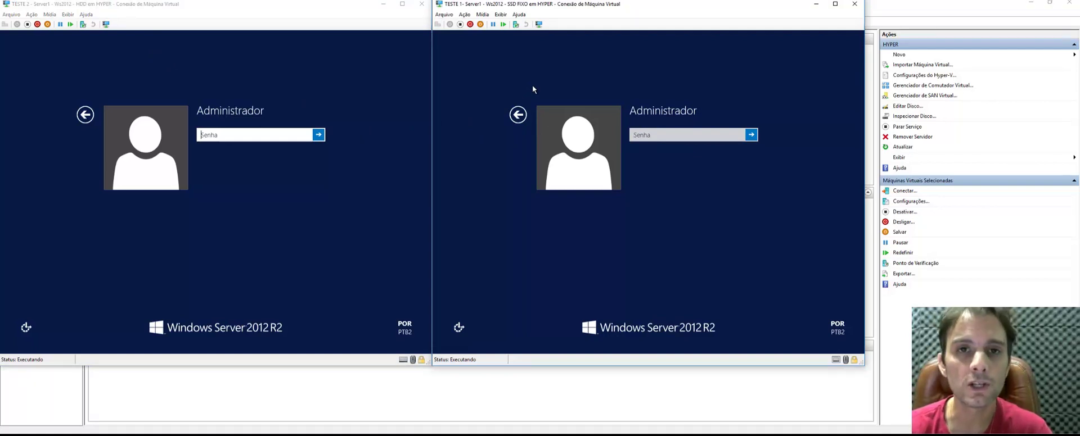
{"action": "left_click", "coordinate": [420, 84]}
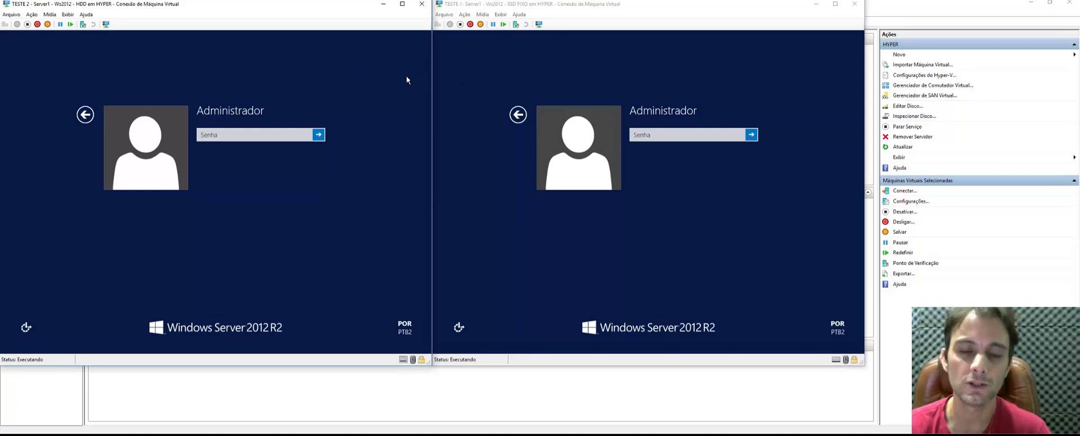
Step: Shut down the TESTE 2 and TESTE 1 virtual machines and close both connection windows
{"action": "left_click", "coordinate": [37, 24]}
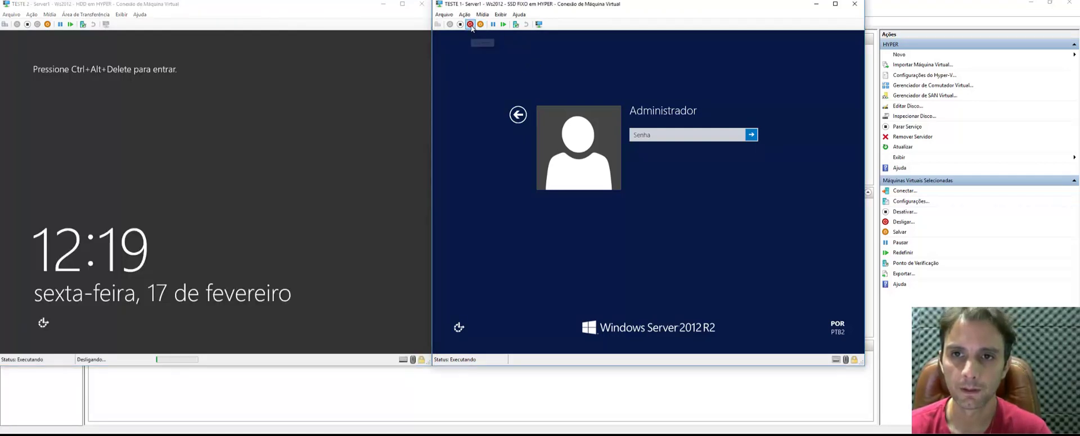
{"action": "left_click", "coordinate": [470, 24]}
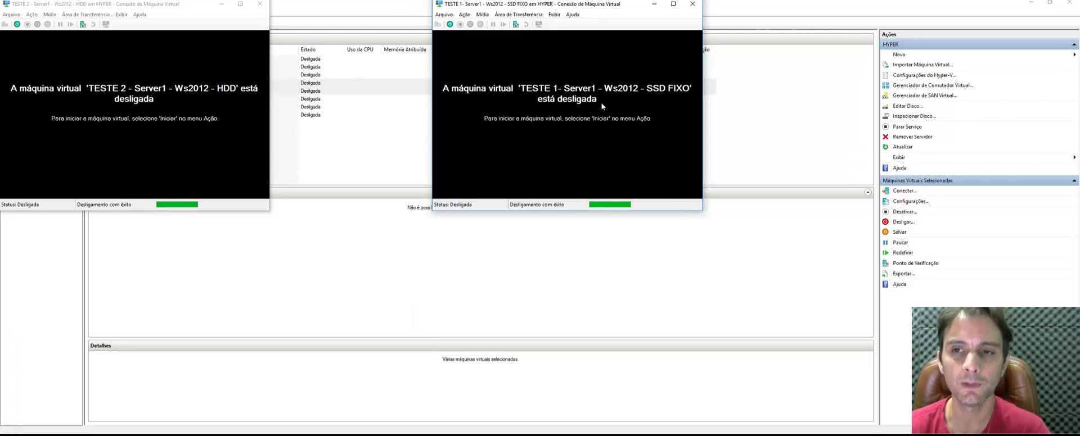
{"action": "left_click", "coordinate": [700, 7]}
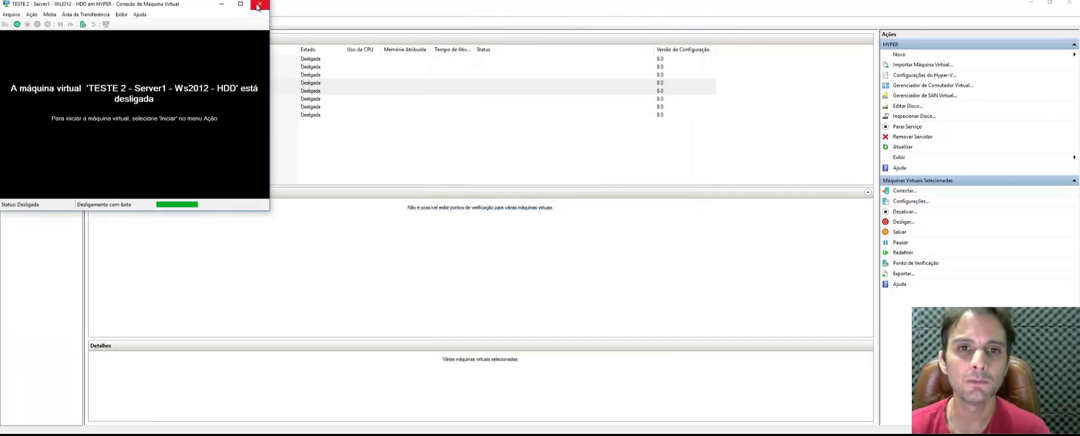
{"action": "left_click", "coordinate": [260, 6]}
{"action": "left_click", "coordinate": [231, 148]}
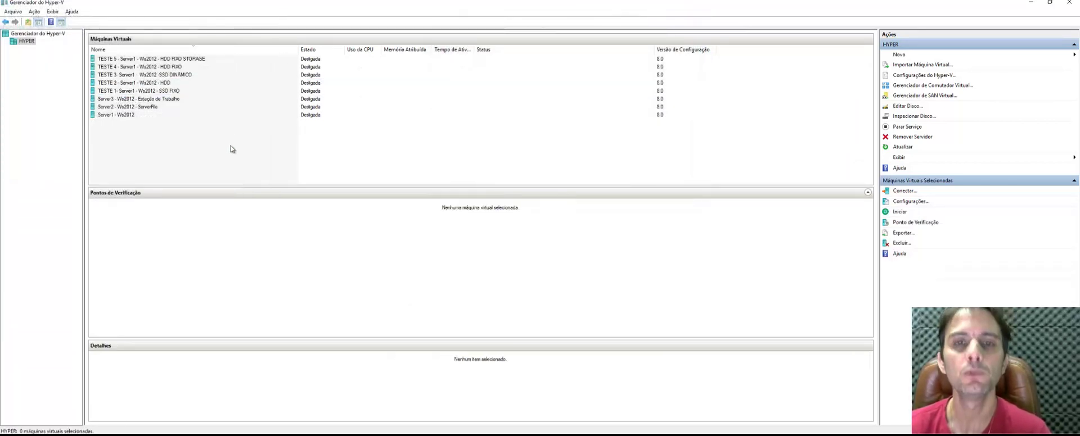
Step: Start the TESTE 1 - SSD FIXO and TESTE 3 - SSD DINÂMICO virtual machines at the same time
{"action": "left_click", "coordinate": [176, 90]}
{"action": "left_click", "coordinate": [165, 84]}
{"action": "left_click", "coordinate": [175, 92]}
{"action": "left_click", "coordinate": [194, 77], "text": "ctrl"}
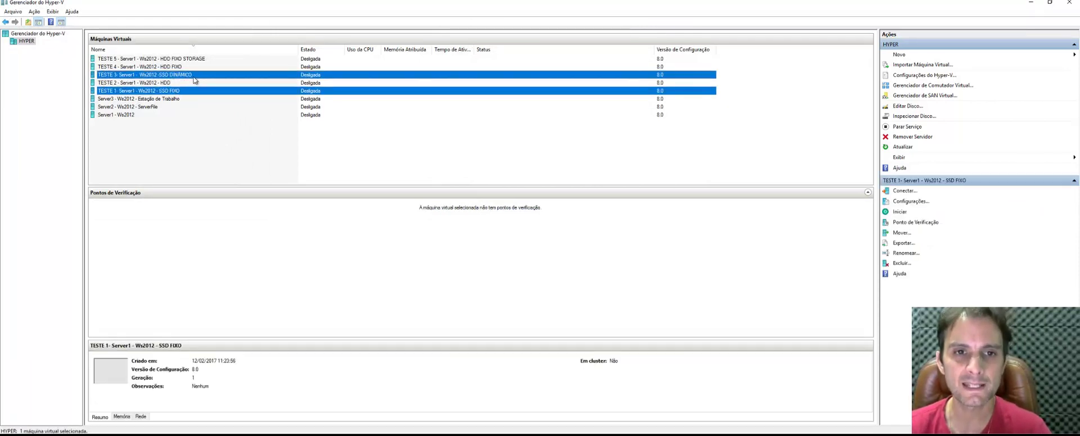
{"action": "right_click", "coordinate": [261, 75]}
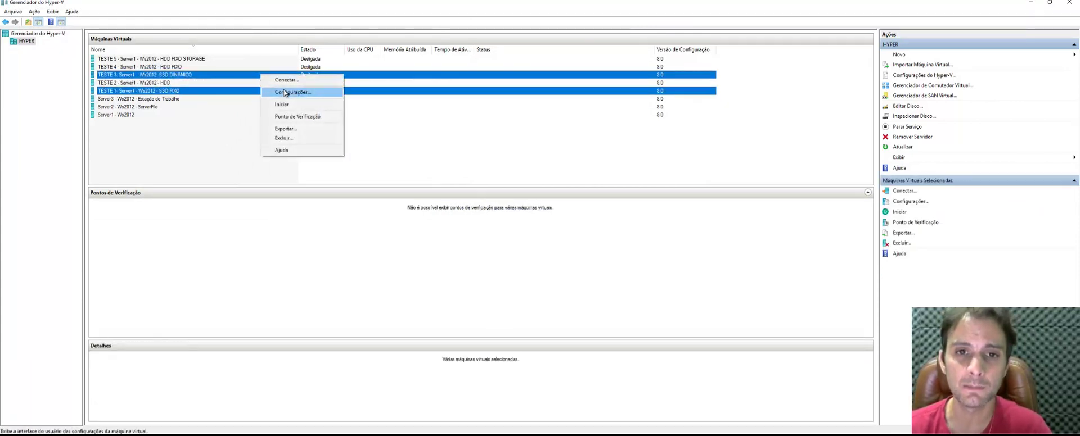
{"action": "left_click", "coordinate": [282, 105]}
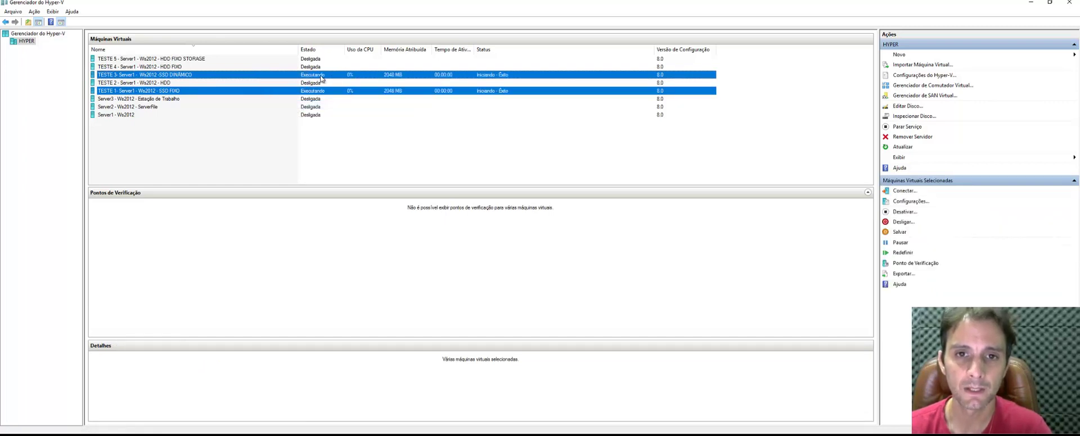
Step: Connect to the TESTE 3 and TESTE 1 virtual machines and place their connection windows side by side to compare booting
{"action": "right_click", "coordinate": [320, 75]}
{"action": "left_click", "coordinate": [334, 81]}
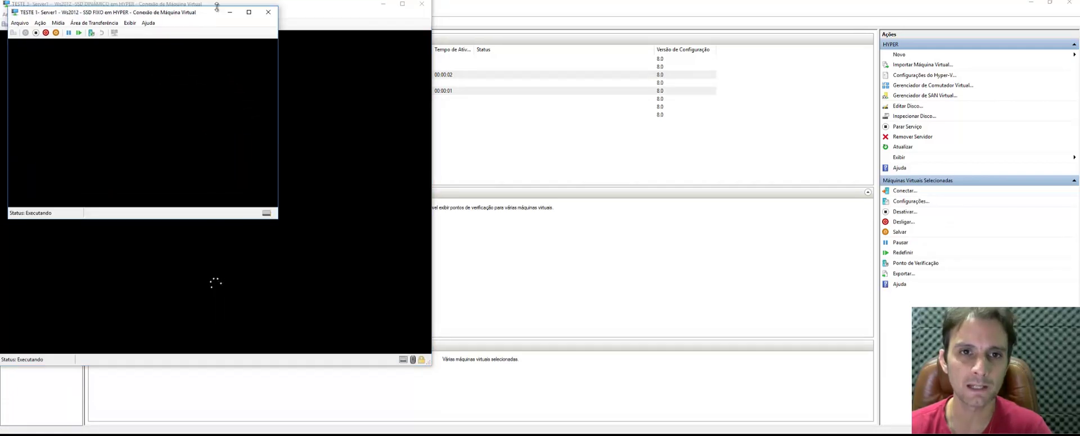
{"action": "left_click_drag", "start_coordinate": [214, 18], "coordinate": [637, 10]}
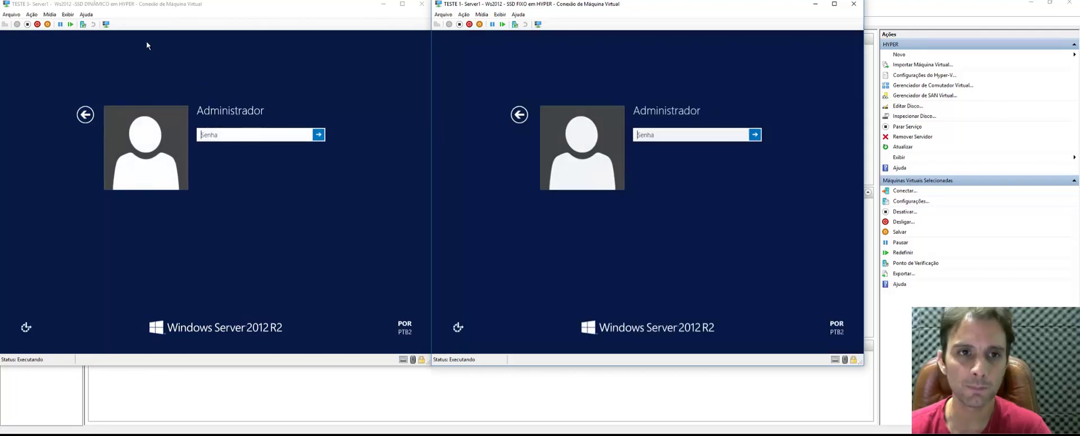
{"action": "left_click", "coordinate": [301, 134]}
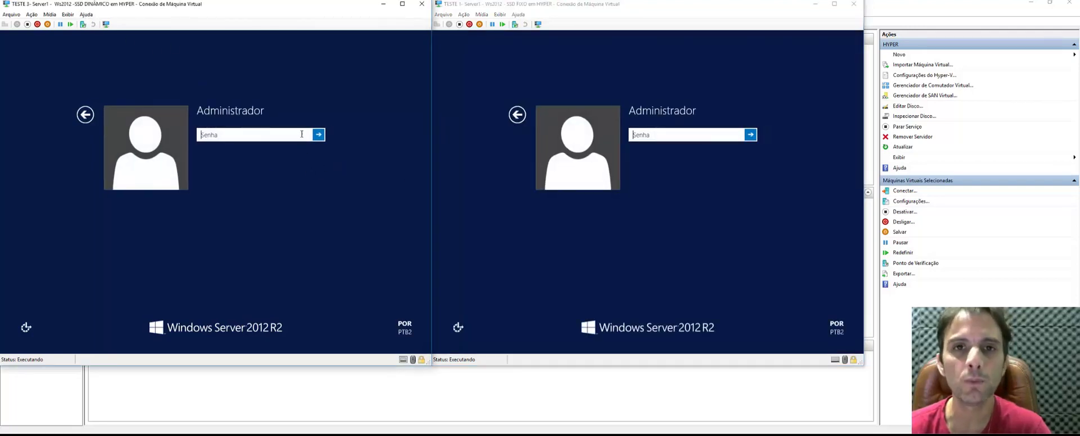
{"action": "left_click", "coordinate": [657, 136]}
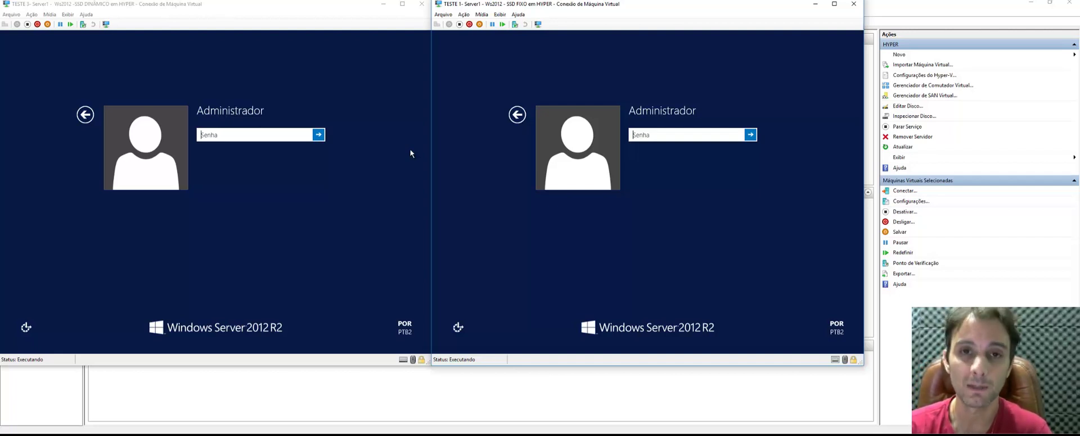
{"action": "left_click", "coordinate": [448, 165]}
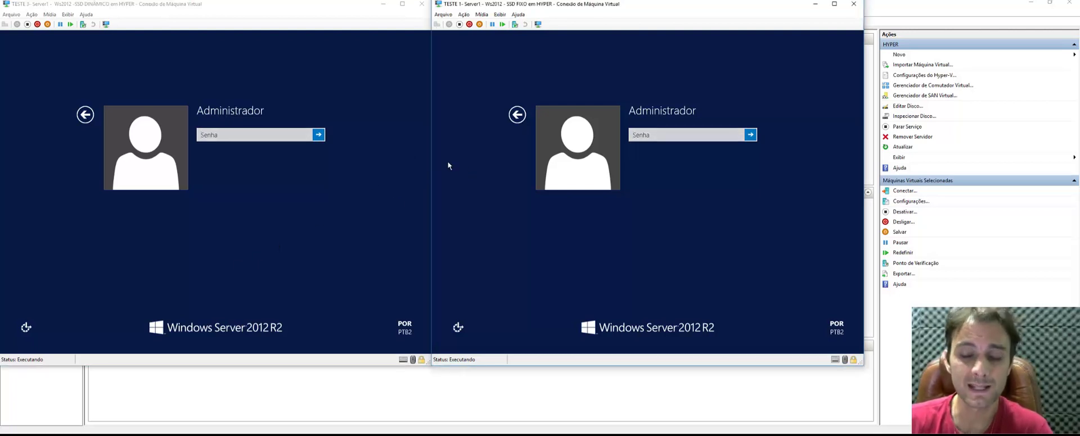
{"action": "left_click", "coordinate": [325, 86]}
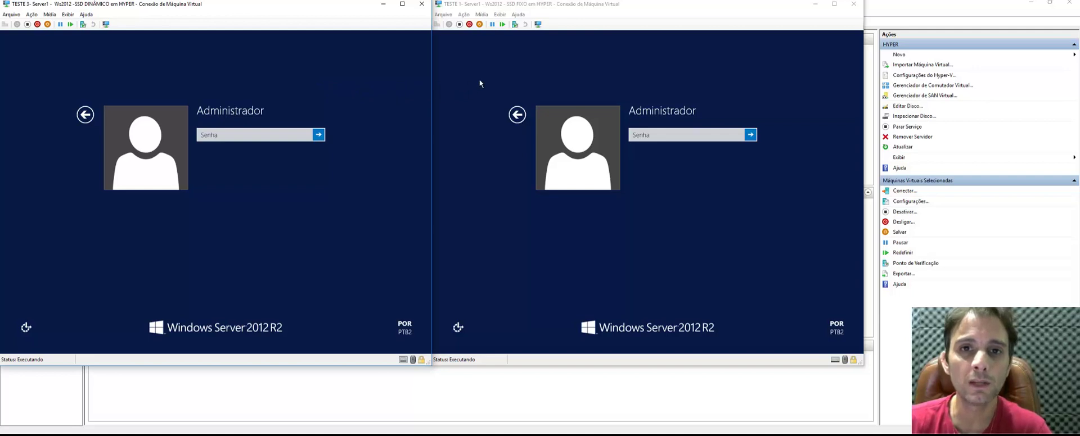
Step: Shut down the TESTE 3 and TESTE 1 virtual machines and close both connection windows
{"action": "left_click", "coordinate": [38, 24]}
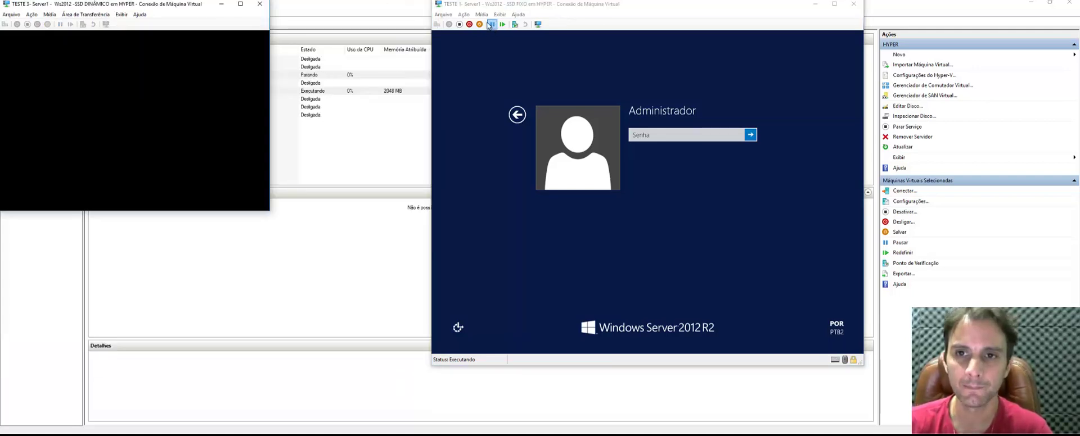
{"action": "left_click", "coordinate": [475, 35]}
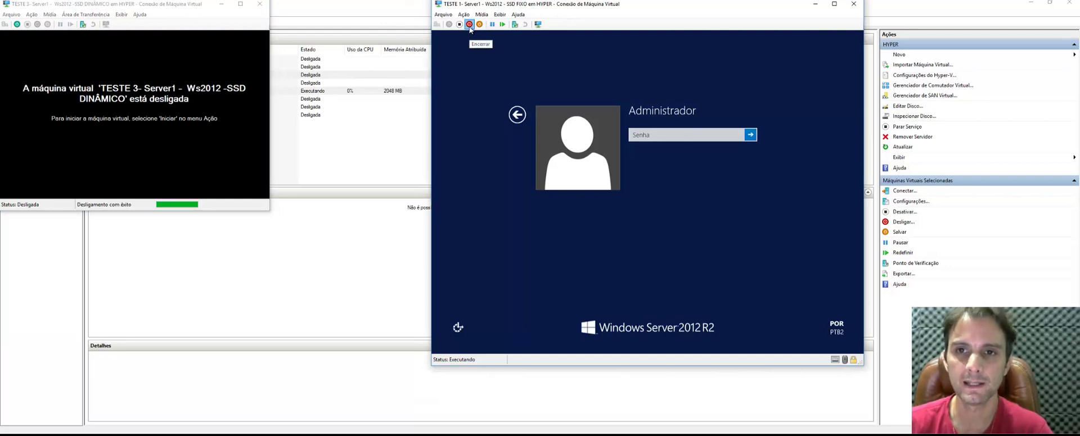
{"action": "left_click", "coordinate": [469, 24]}
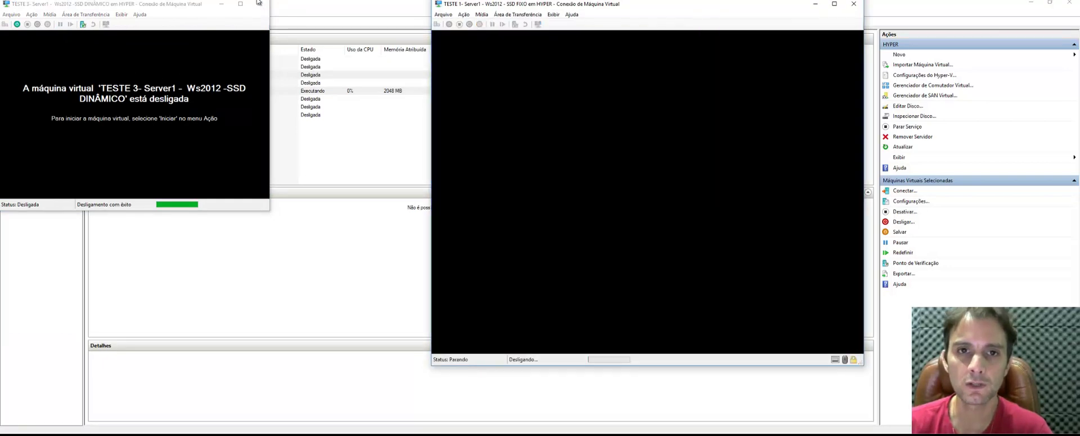
{"action": "left_click", "coordinate": [259, 4]}
{"action": "left_click", "coordinate": [853, 4]}
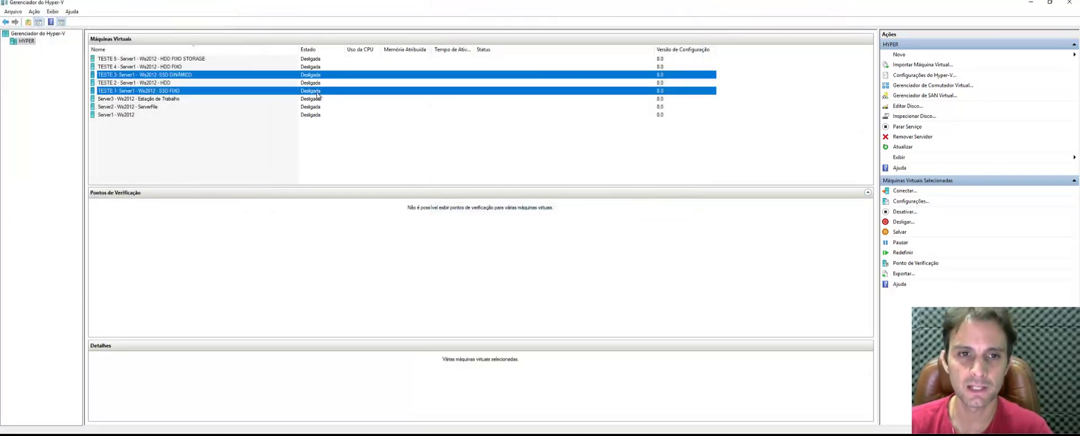
{"action": "right_click", "coordinate": [296, 78]}
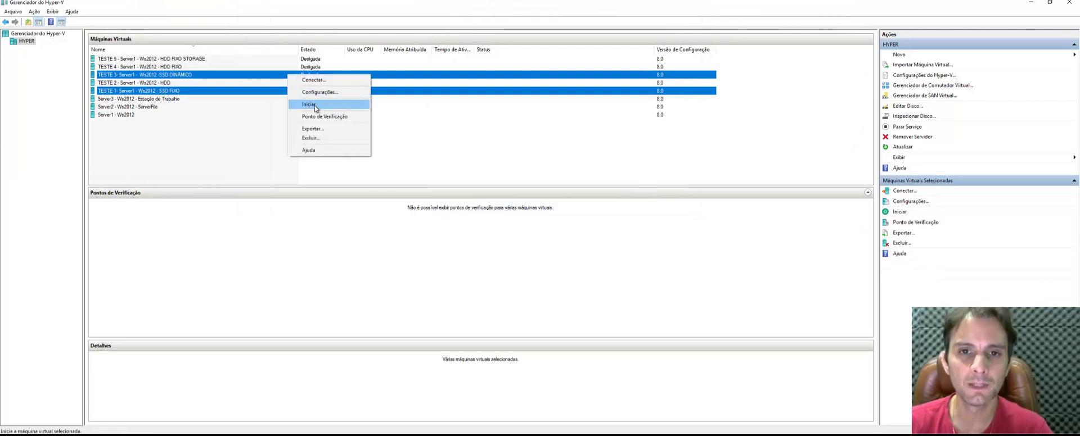
{"action": "left_click", "coordinate": [248, 157]}
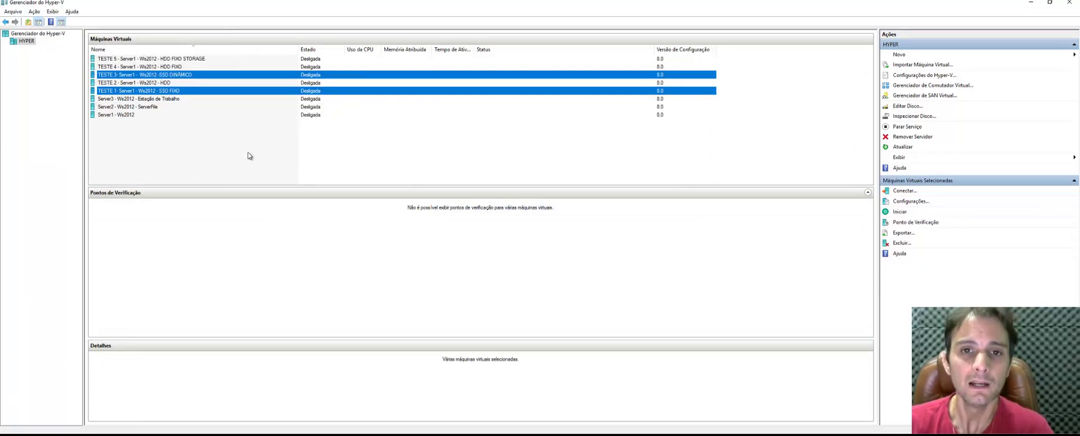
{"action": "left_click", "coordinate": [299, 76]}
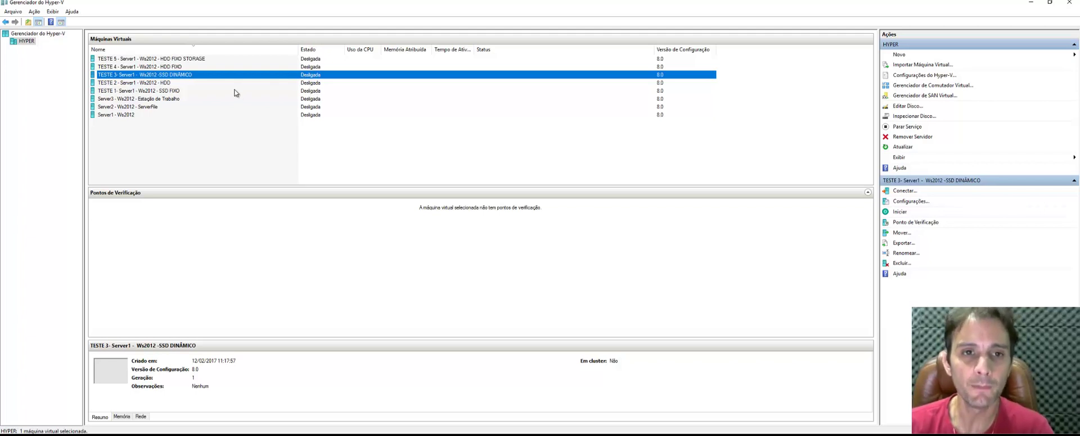
Step: Start the TESTE 2 - HDD and TESTE 4 - HDD FIXO virtual machines at the same time
{"action": "left_click", "coordinate": [214, 88]}
{"action": "left_click", "coordinate": [213, 84]}
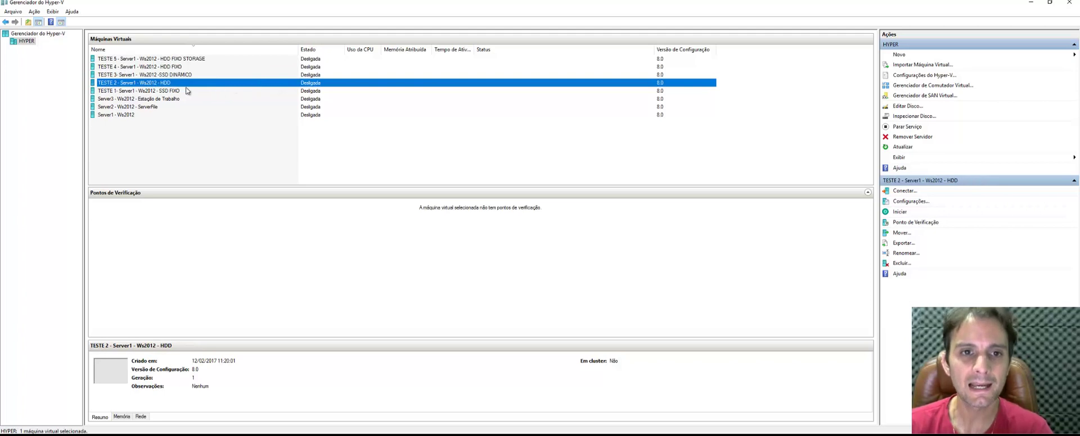
{"action": "left_click", "coordinate": [232, 67], "text": "ctrl"}
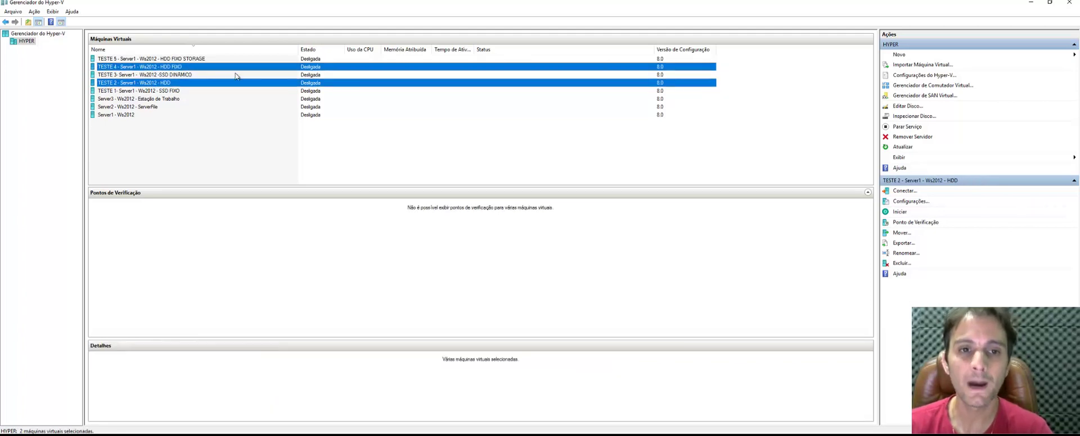
{"action": "right_click", "coordinate": [230, 70]}
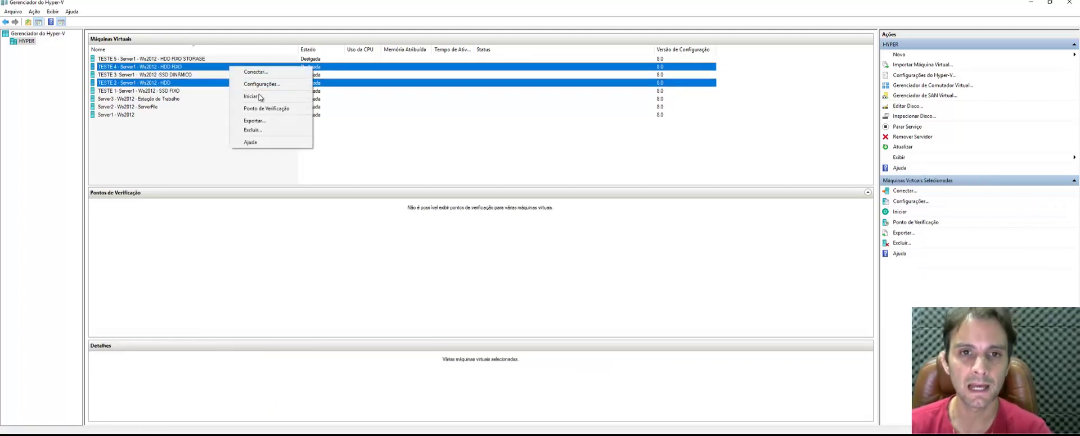
{"action": "left_click", "coordinate": [253, 97]}
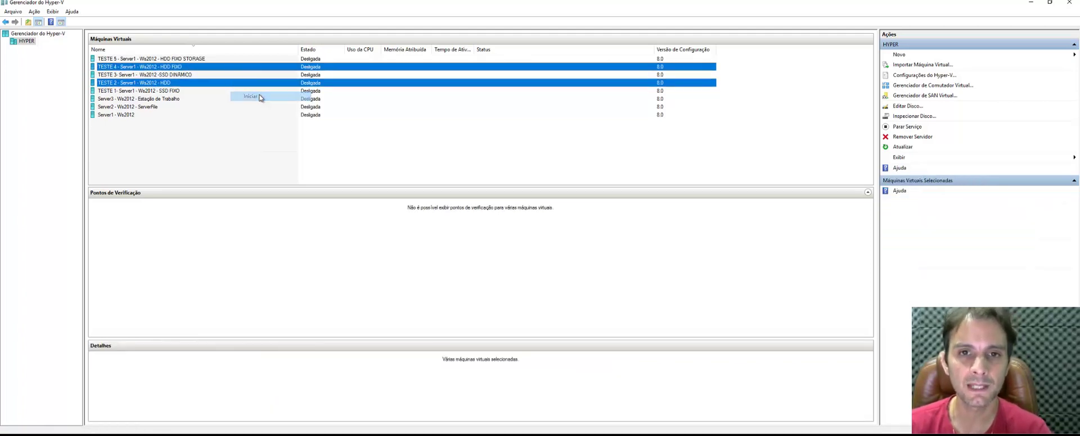
Step: Connect to the TESTE 2 and TESTE 4 virtual machines and place their connection windows side by side
{"action": "right_click", "coordinate": [322, 68]}
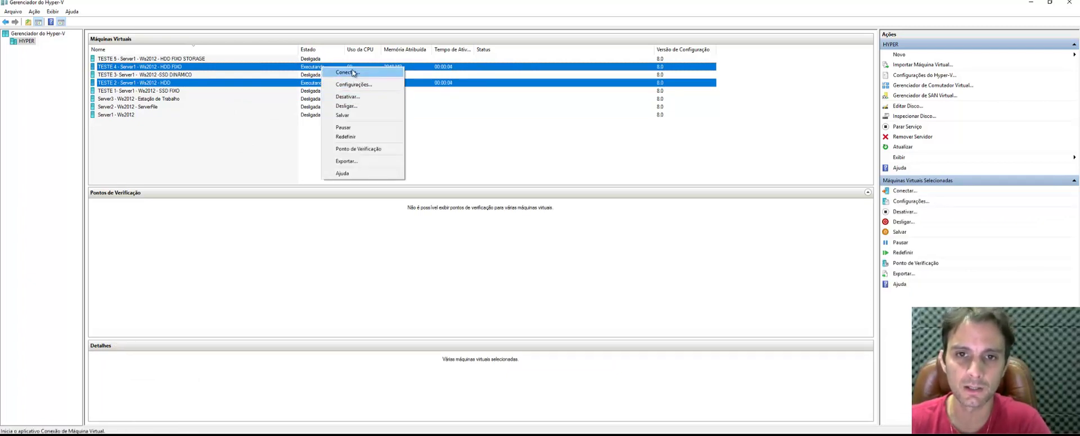
{"action": "left_click", "coordinate": [347, 72]}
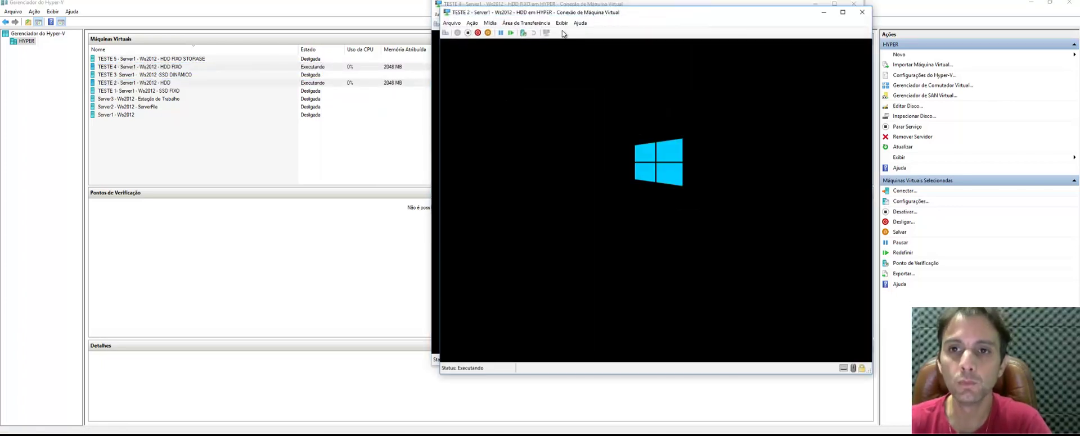
{"action": "left_click_drag", "start_coordinate": [308, 36], "coordinate": [155, 7]}
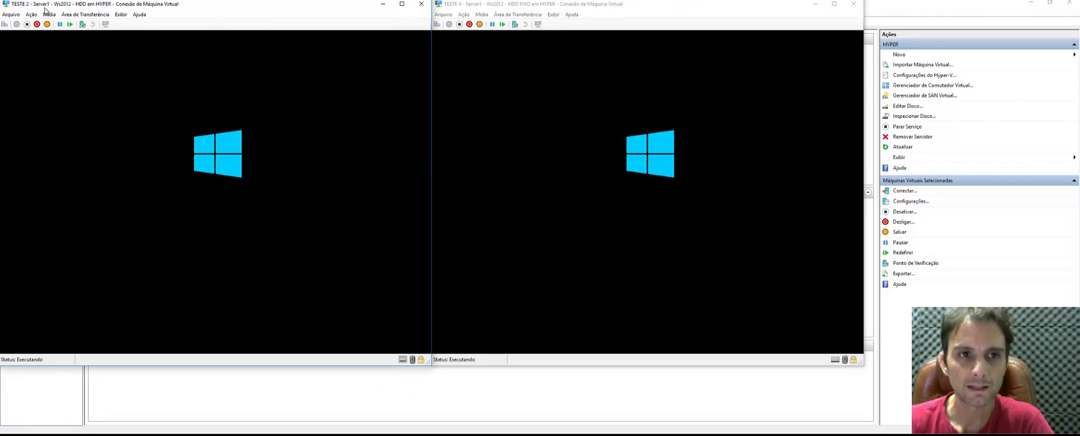
{"action": "left_click", "coordinate": [504, 7]}
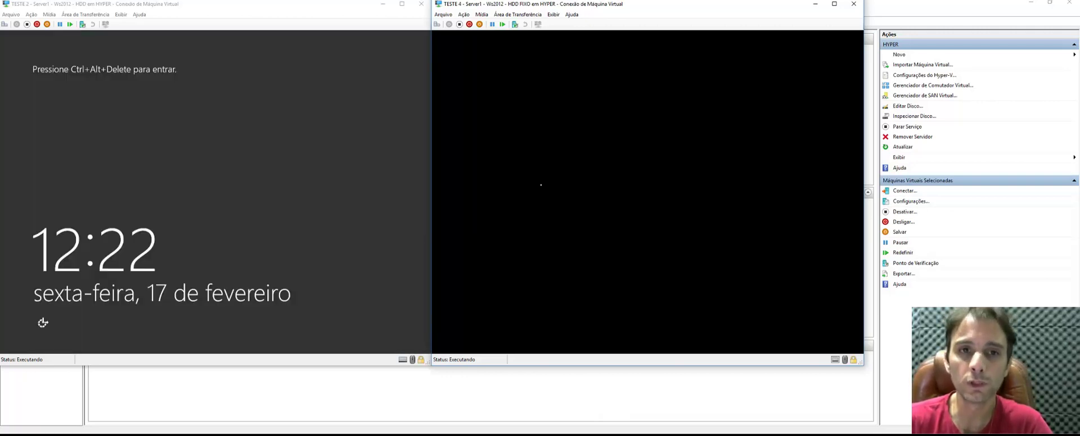
Step: Check the sign-in screens of TESTE 2 and TESTE 4, dismissing the password error on TESTE 2
{"action": "left_click", "coordinate": [157, 118]}
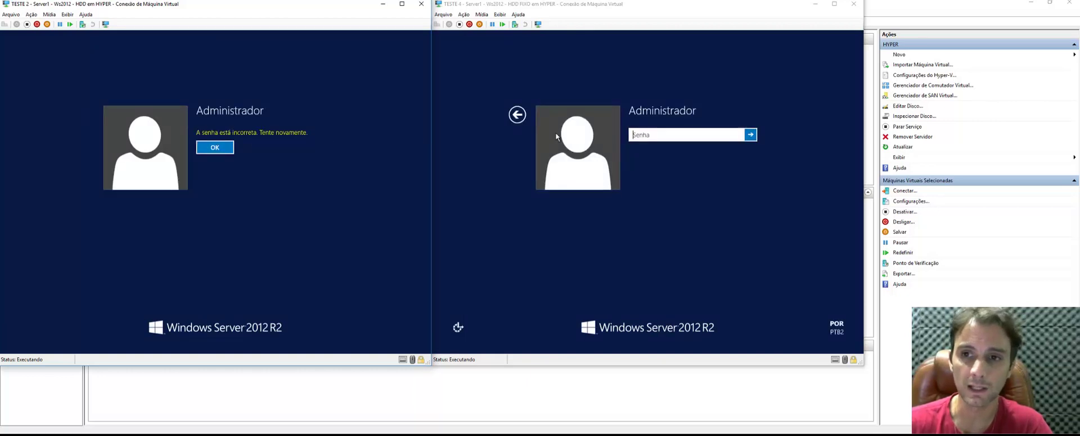
{"action": "left_click", "coordinate": [663, 135]}
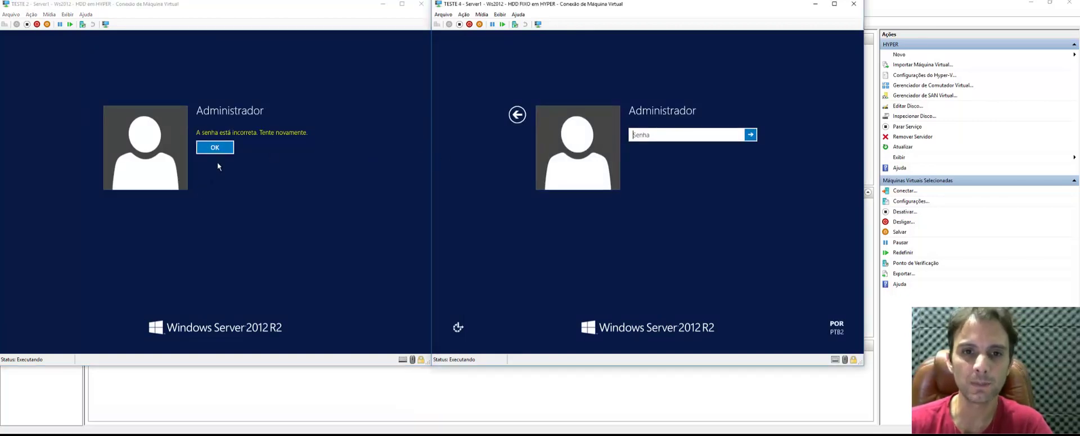
{"action": "left_click", "coordinate": [226, 149]}
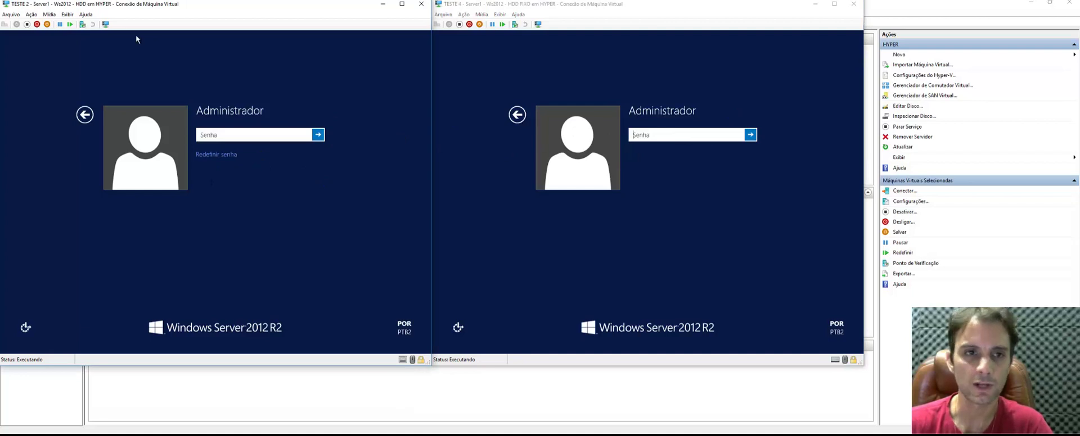
Step: Shut down the TESTE 2 and TESTE 4 virtual machines and close both connection windows
{"action": "left_click", "coordinate": [37, 25]}
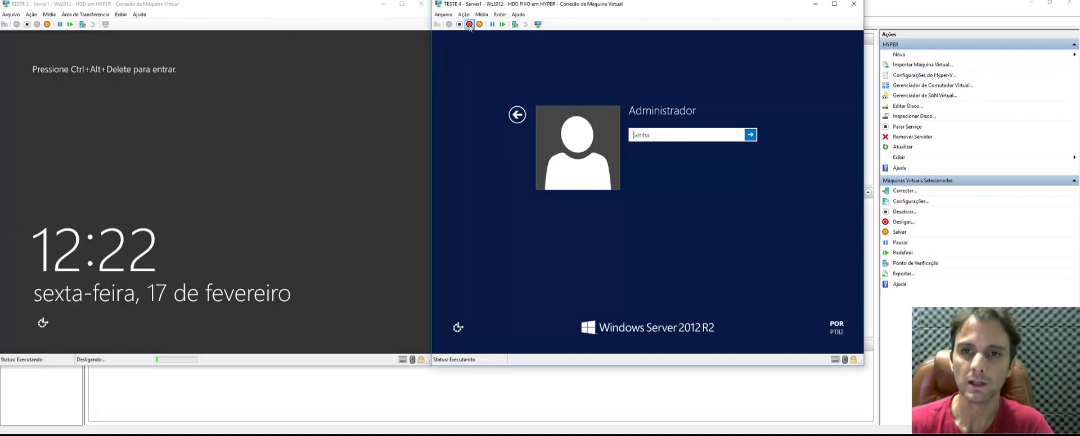
{"action": "left_click", "coordinate": [470, 24]}
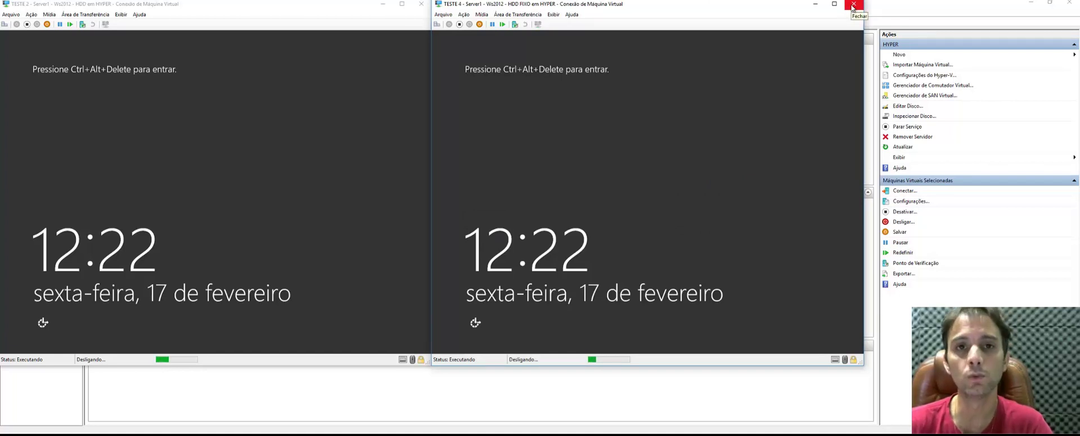
{"action": "left_click", "coordinate": [853, 5]}
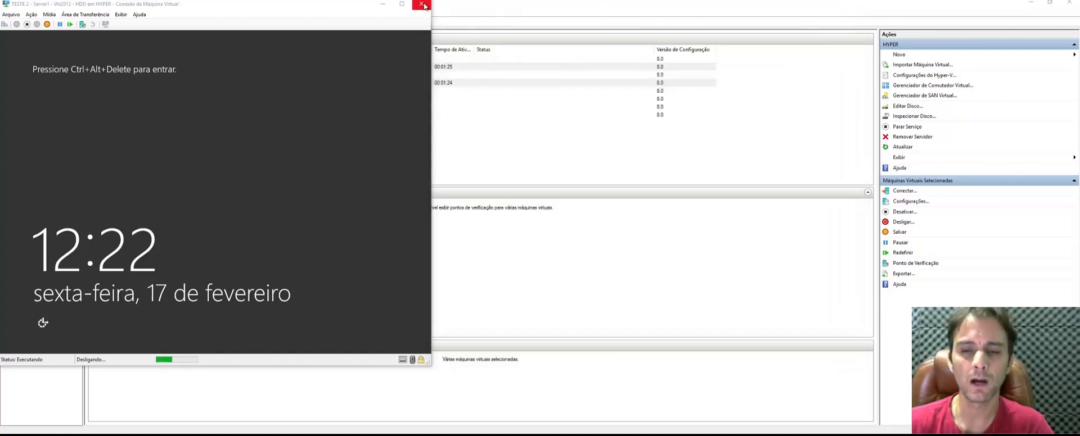
{"action": "left_click", "coordinate": [421, 4]}
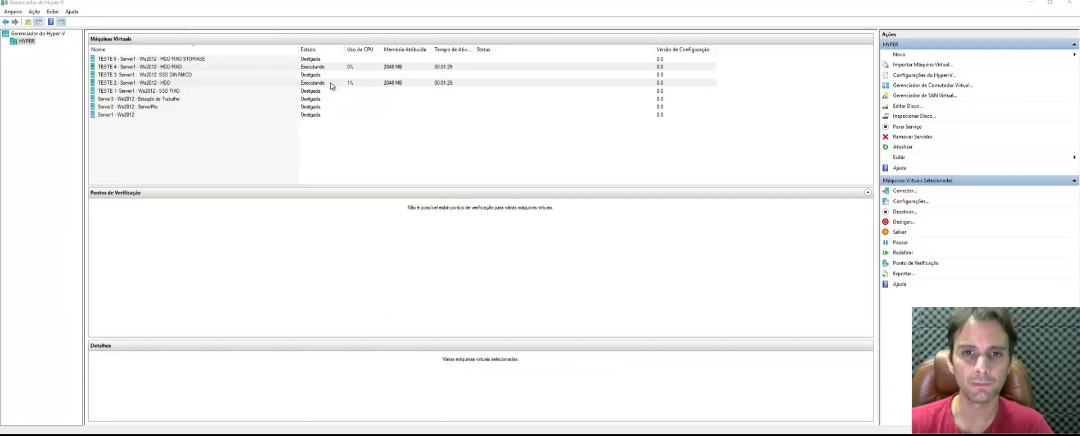
Step: Reconnect to the TESTE 4 and TESTE 2 virtual machines and move the TESTE 2 window beside the other
{"action": "right_click", "coordinate": [358, 68]}
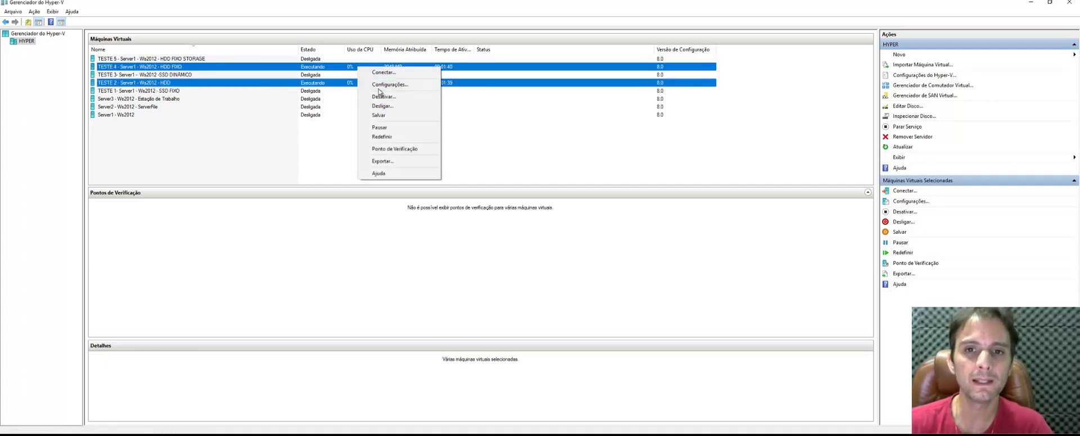
{"action": "left_click", "coordinate": [375, 73]}
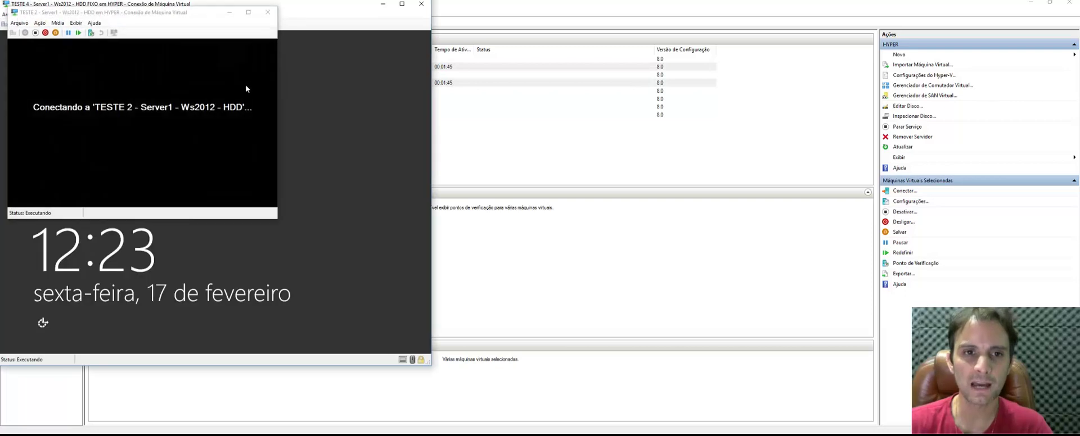
{"action": "left_click_drag", "start_coordinate": [190, 18], "coordinate": [636, 36]}
Step: Try to shut down TESTE 4 again, dismiss the error dialog, and close its connection window
{"action": "left_click", "coordinate": [37, 24]}
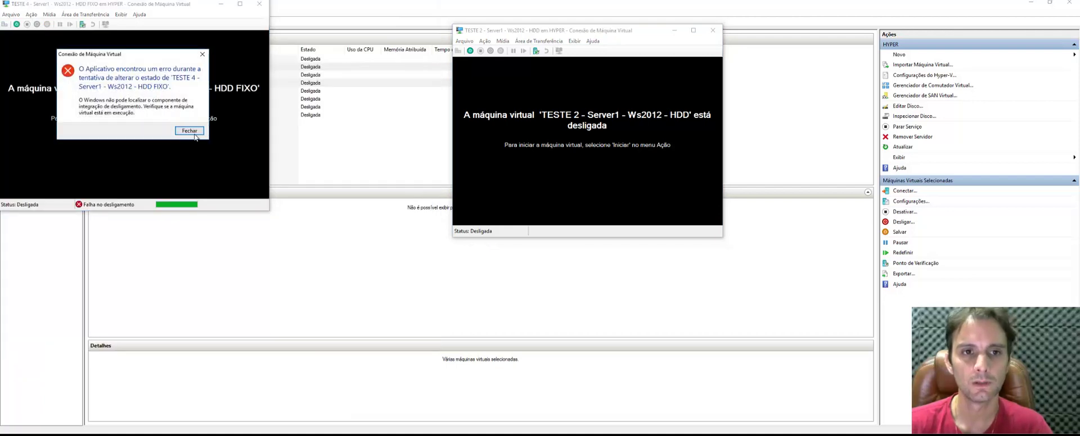
{"action": "left_click", "coordinate": [189, 134]}
{"action": "left_click", "coordinate": [259, 3]}
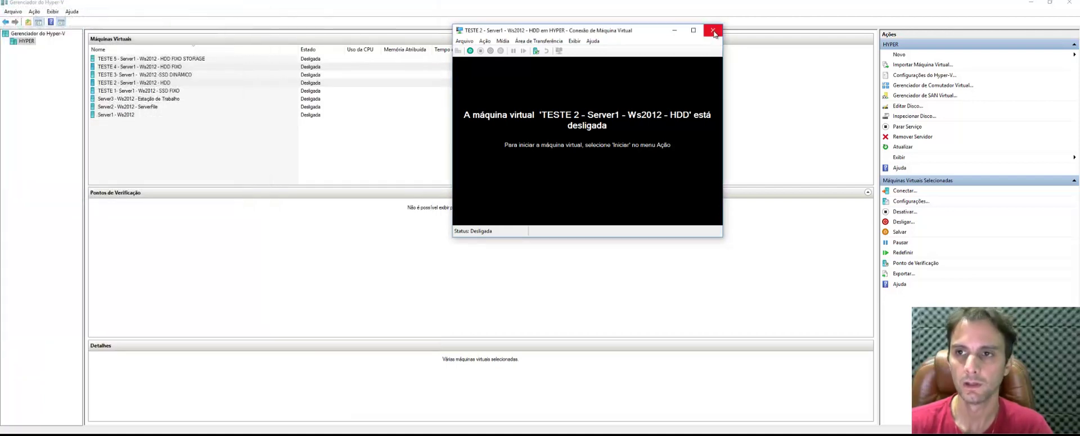
Step: Close the TESTE 2 connection window and start the TESTE 4 and TESTE 2 virtual machines together
{"action": "left_click", "coordinate": [712, 30]}
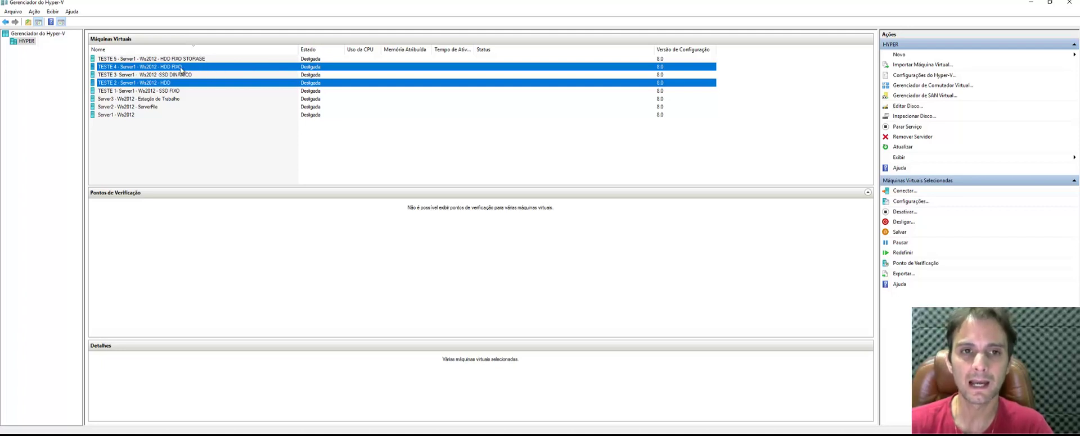
{"action": "right_click", "coordinate": [227, 66]}
{"action": "left_click", "coordinate": [251, 96]}
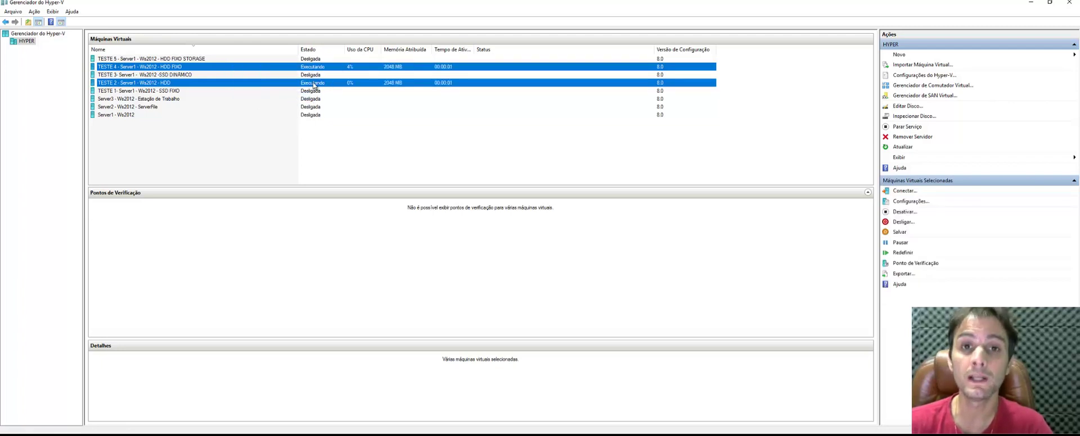
Step: Connect to TESTE 4 and TESTE 2 with their windows side by side and check both sign-in screens
{"action": "right_click", "coordinate": [317, 66]}
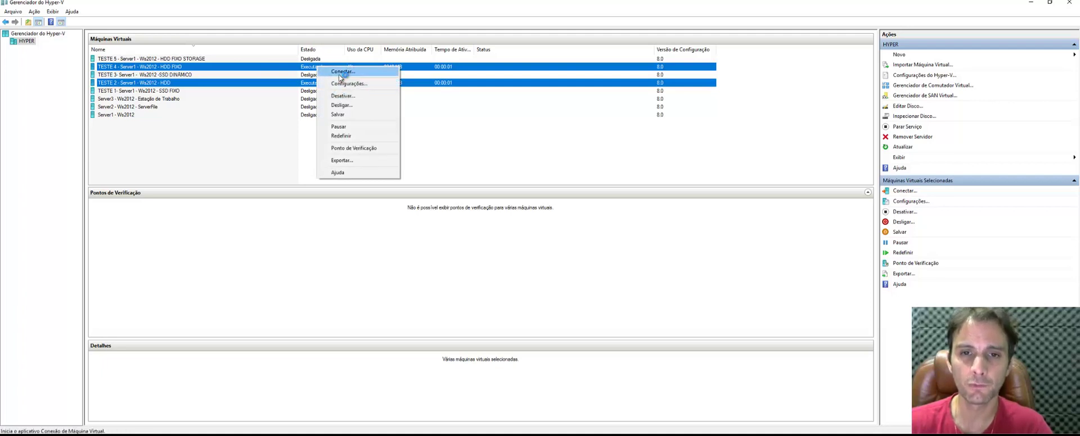
{"action": "left_click", "coordinate": [340, 72]}
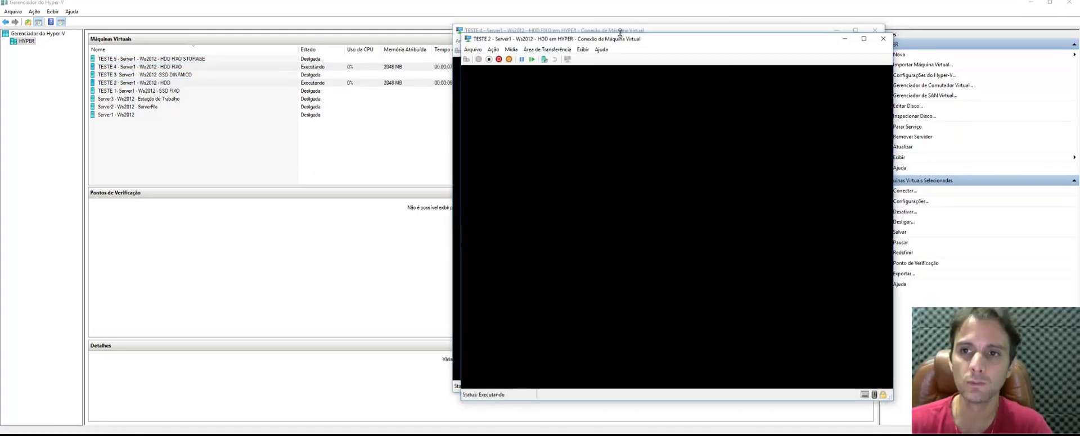
{"action": "left_click_drag", "start_coordinate": [627, 44], "coordinate": [187, 36]}
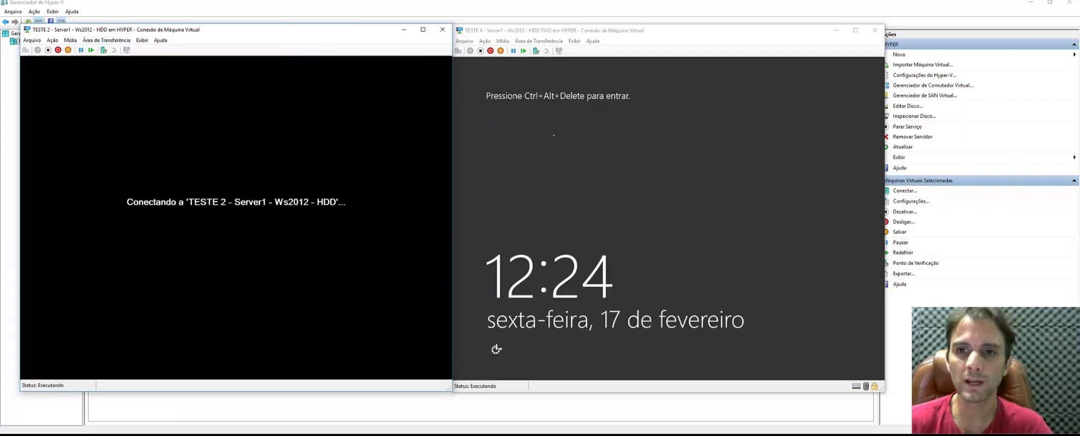
{"action": "left_click", "coordinate": [550, 152]}
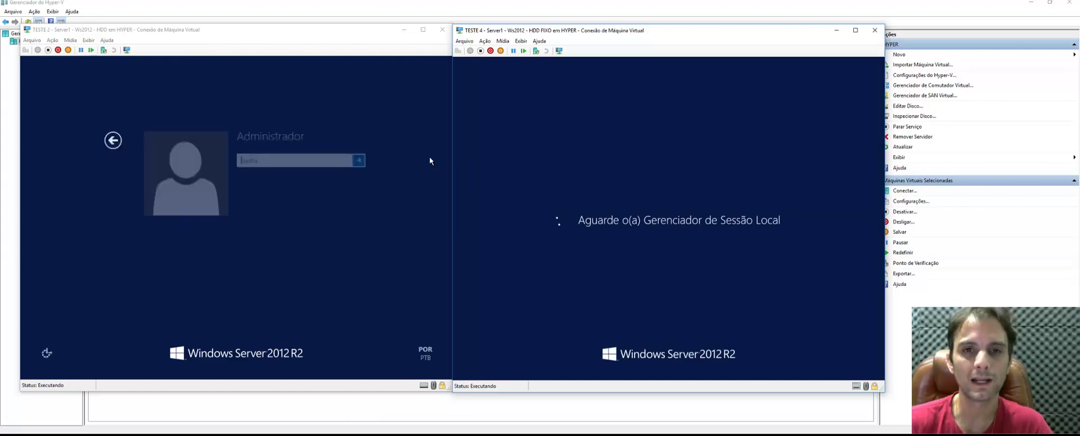
{"action": "left_click", "coordinate": [430, 161]}
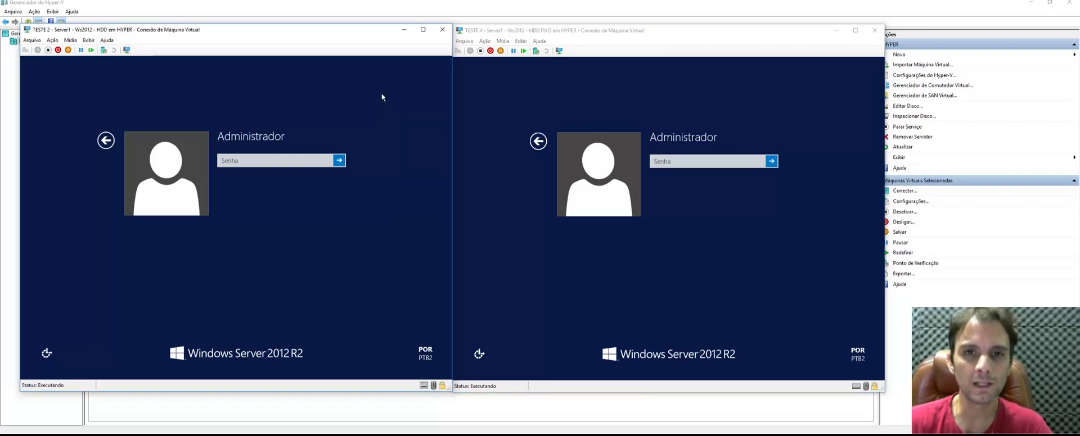
Step: Shut down TESTE 2 and TESTE 4 from their connection windows and close both windows
{"action": "left_click", "coordinate": [58, 50]}
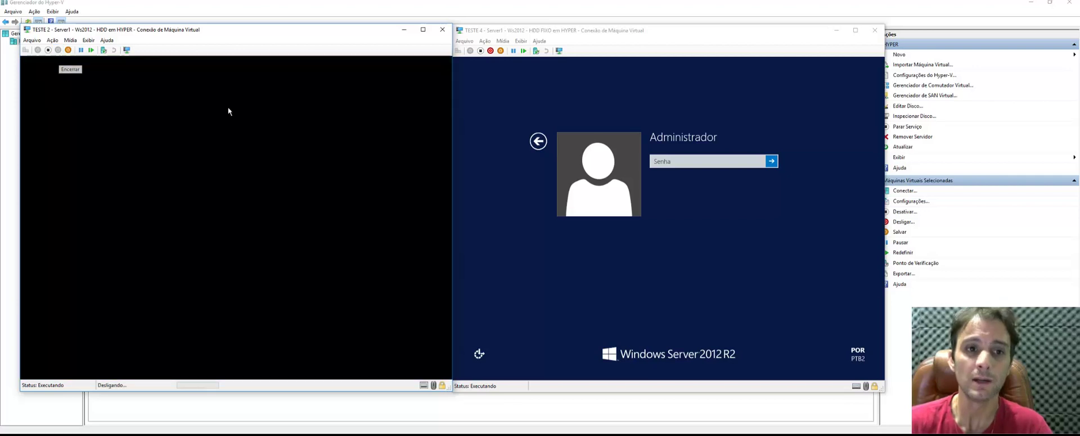
{"action": "left_click", "coordinate": [490, 51]}
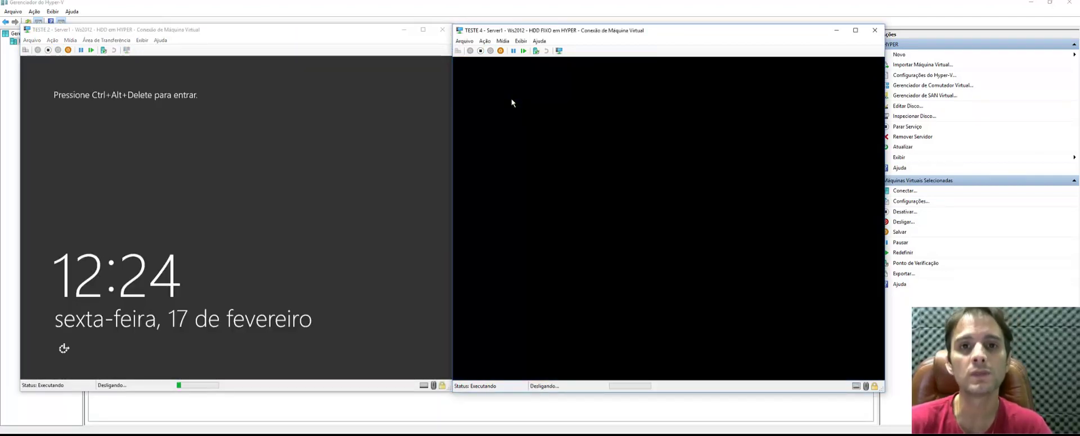
{"action": "left_click", "coordinate": [371, 147]}
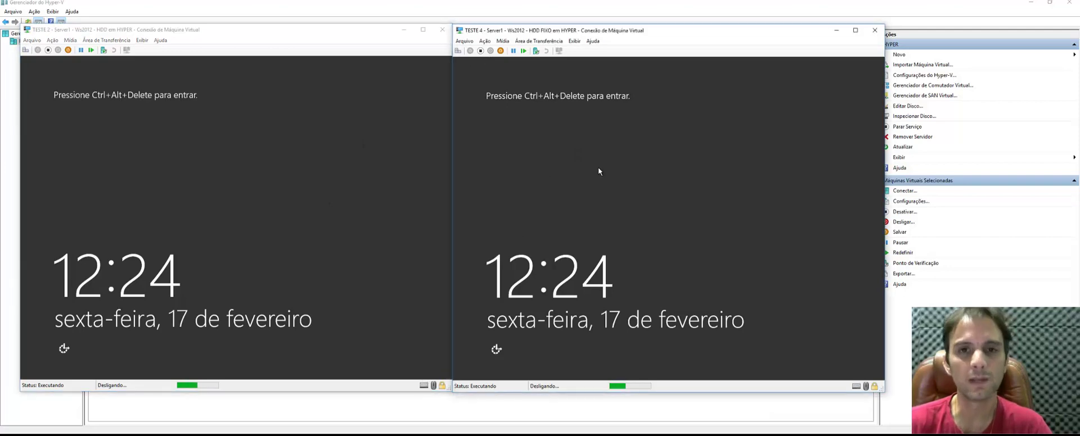
{"action": "left_click", "coordinate": [874, 30]}
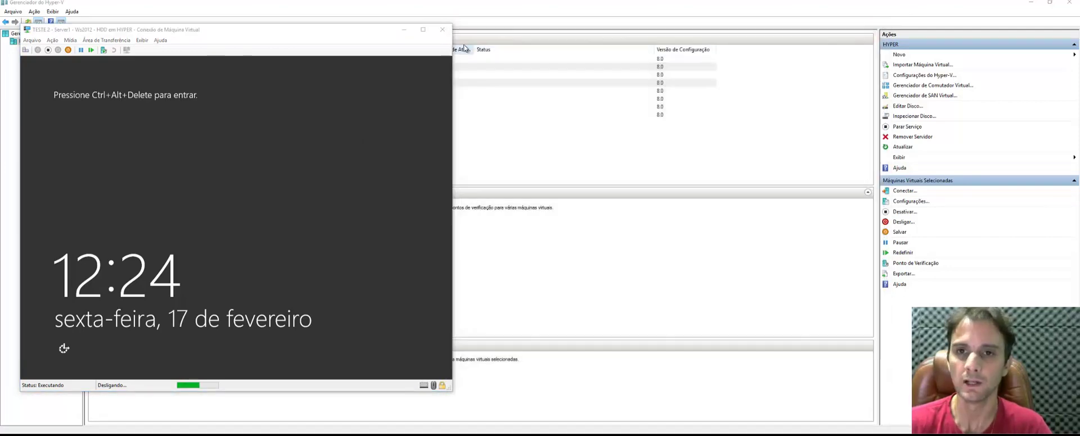
{"action": "left_click", "coordinate": [443, 30]}
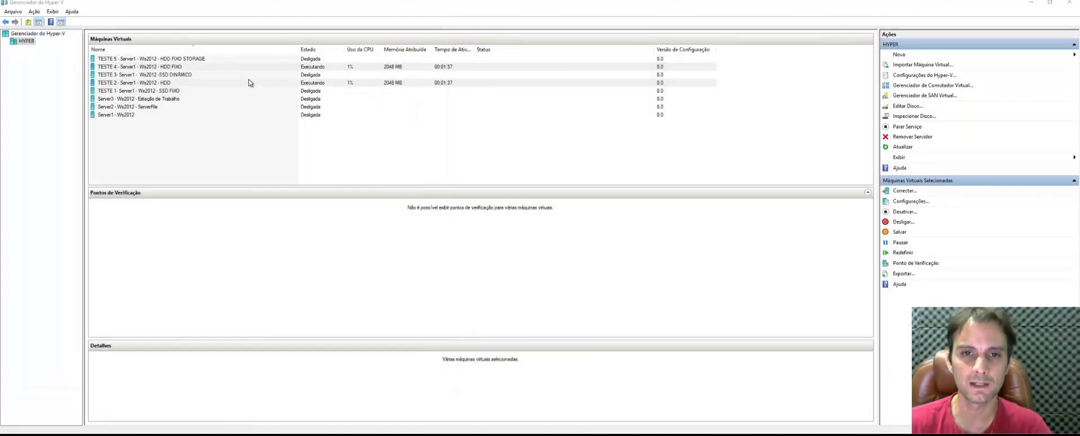
Step: Start the TESTE 5 (HDD FIXO STORAGE) and TESTE 1 (SSD FIXO) virtual machines together
{"action": "left_click", "coordinate": [201, 60]}
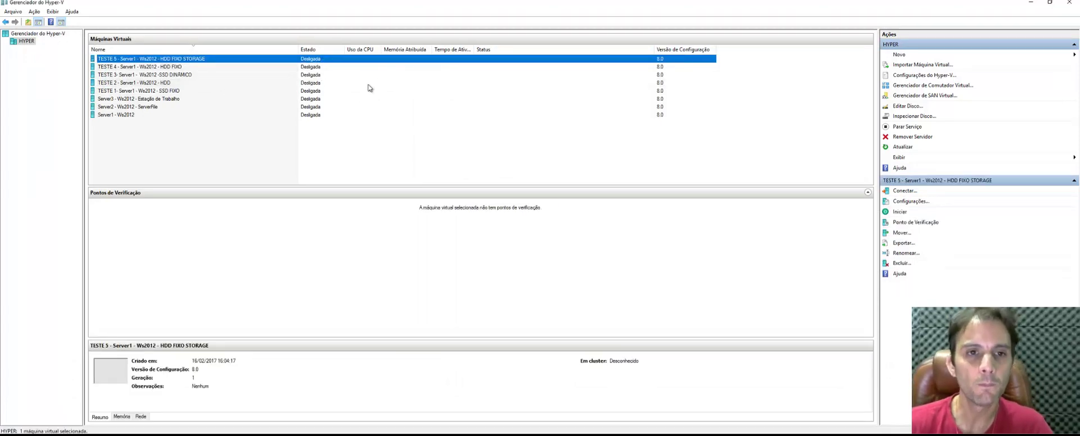
{"action": "left_click", "coordinate": [174, 92], "text": "ctrl"}
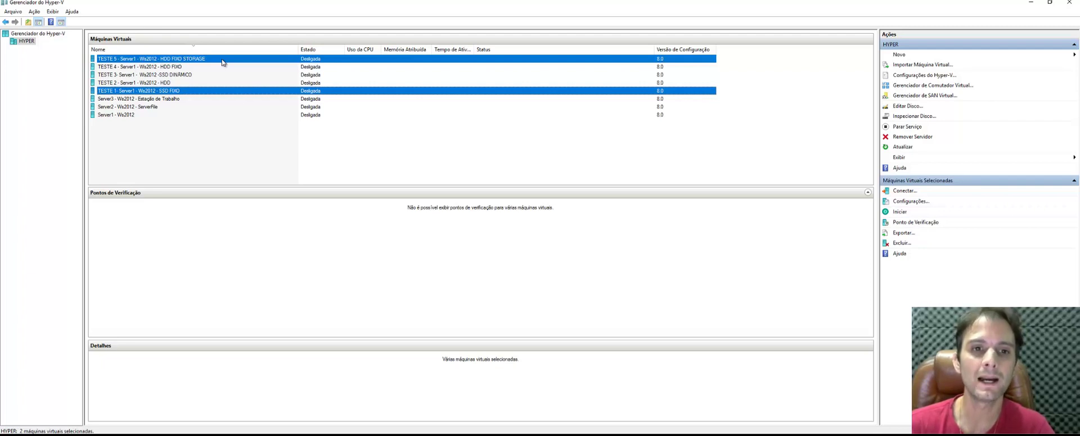
{"action": "right_click", "coordinate": [266, 58]}
{"action": "left_click", "coordinate": [298, 89]}
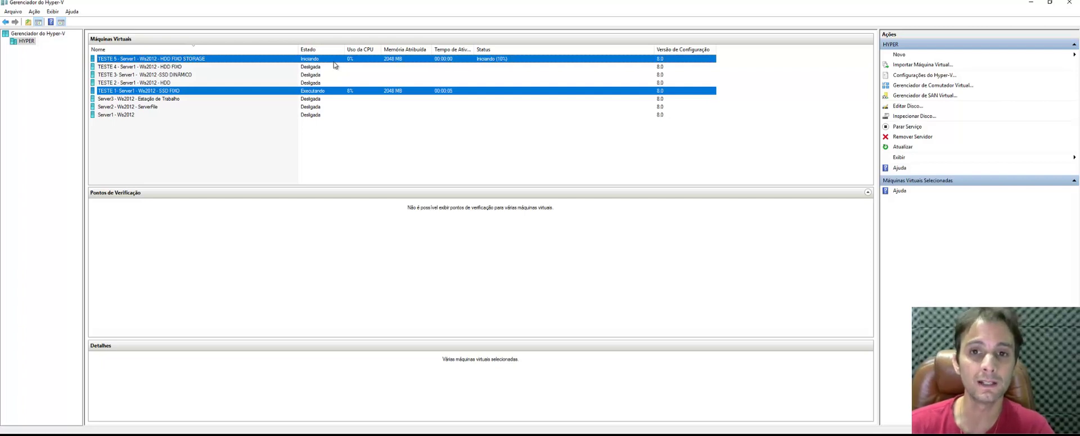
Step: Connect to the TESTE 5 and TESTE 1 virtual machines and move the TESTE 1 window beside the other
{"action": "right_click", "coordinate": [310, 60]}
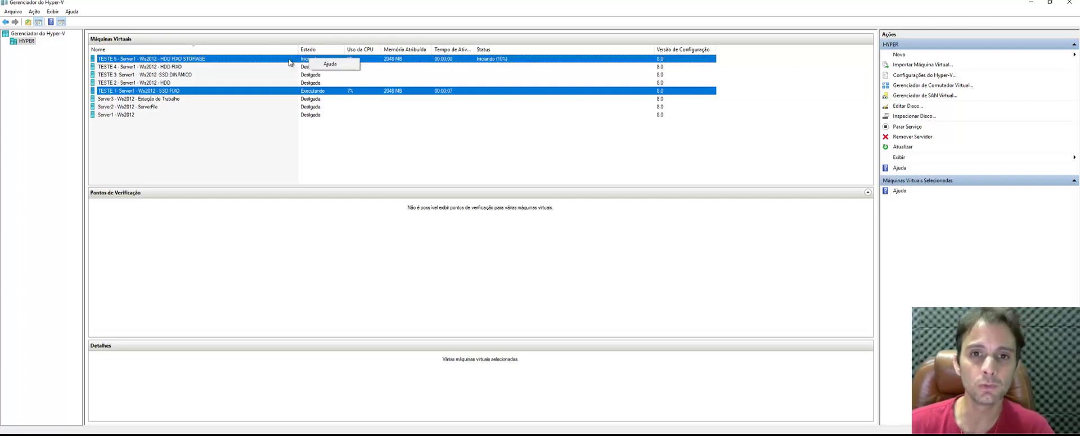
{"action": "left_click", "coordinate": [289, 62]}
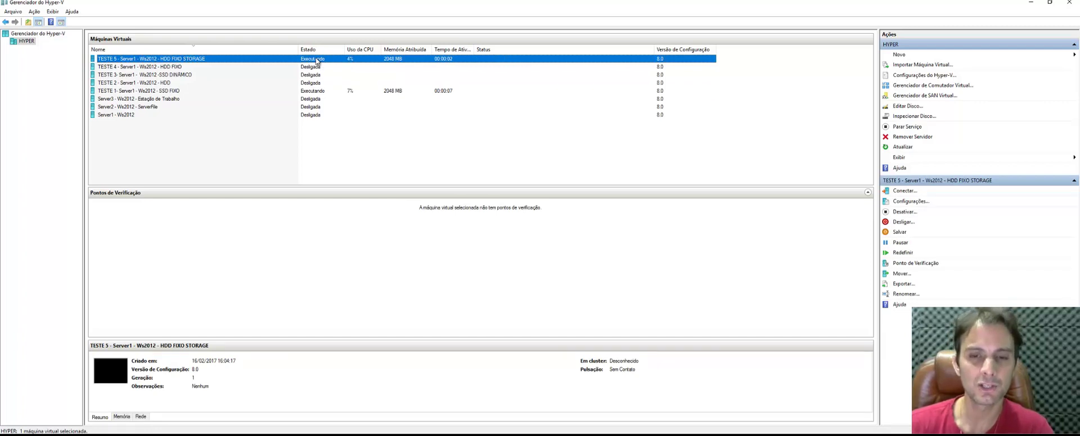
{"action": "left_click", "coordinate": [321, 93], "text": "ctrl"}
{"action": "right_click", "coordinate": [321, 93]}
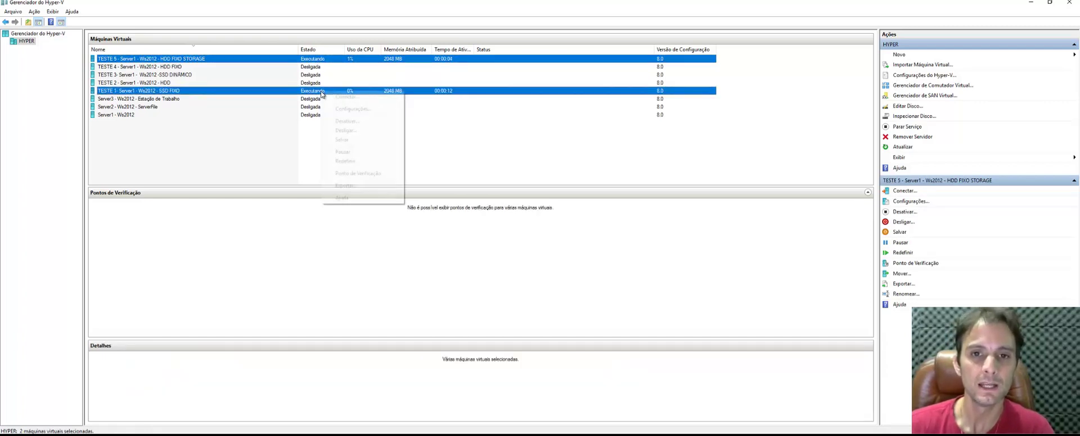
{"action": "left_click", "coordinate": [329, 98]}
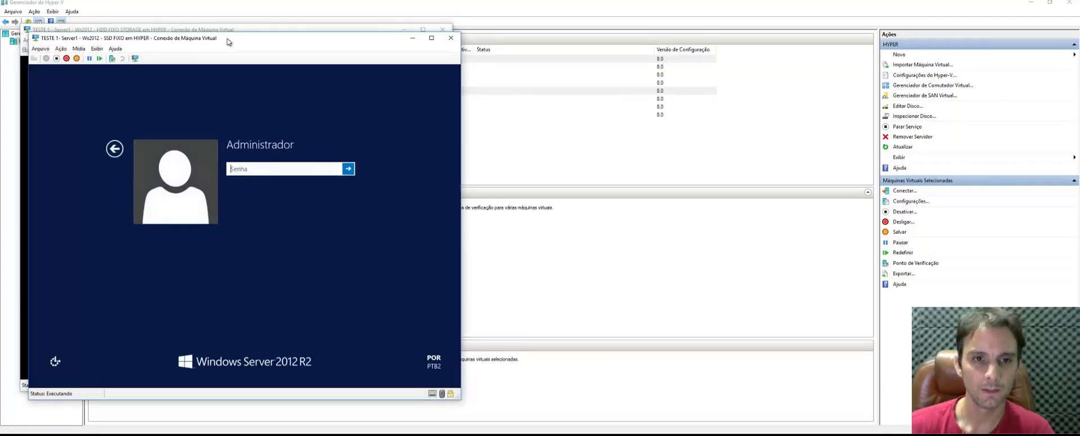
{"action": "left_click_drag", "start_coordinate": [229, 42], "coordinate": [653, 34]}
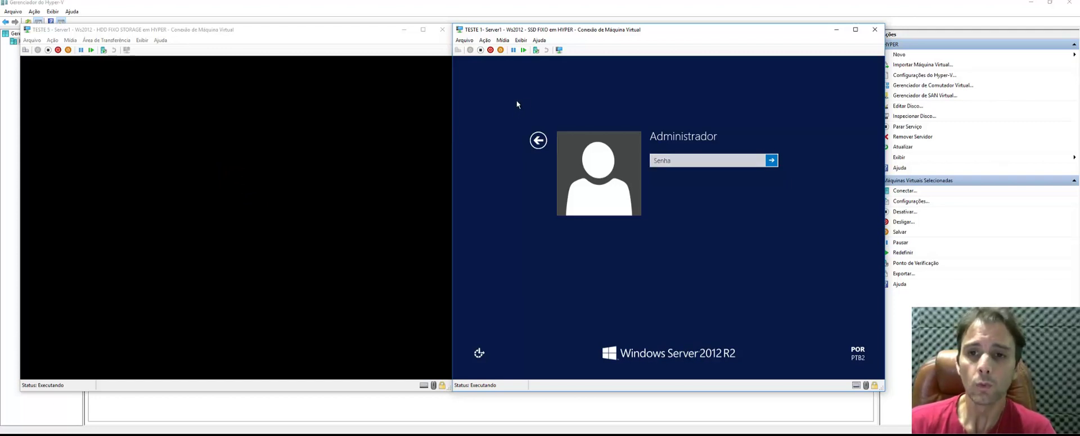
Step: Compare the boot progress of TESTE 5 and TESTE 1 up to their sign-in screens
{"action": "left_click", "coordinate": [413, 137]}
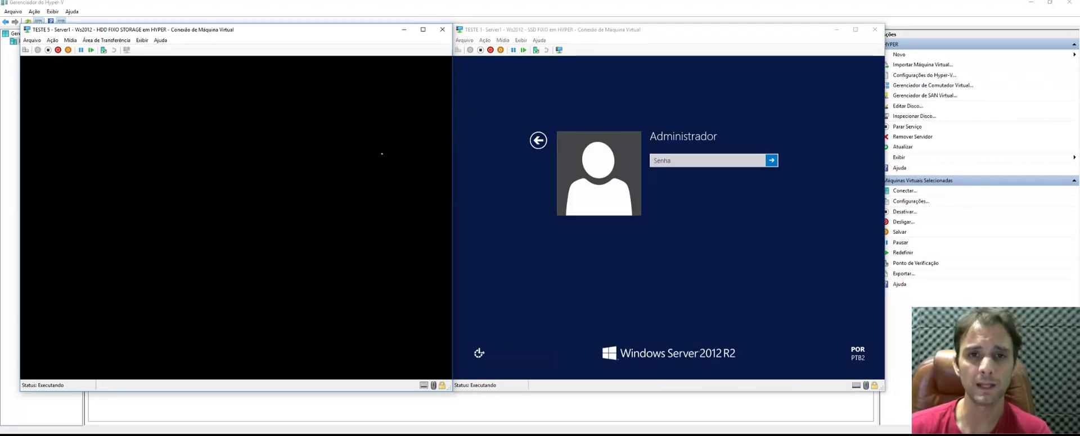
{"action": "left_click", "coordinate": [513, 101]}
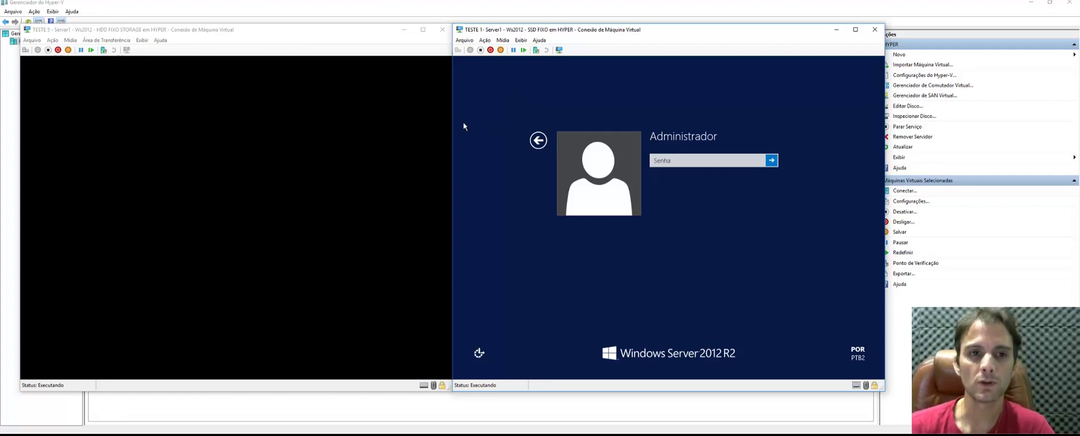
{"action": "left_click", "coordinate": [353, 133]}
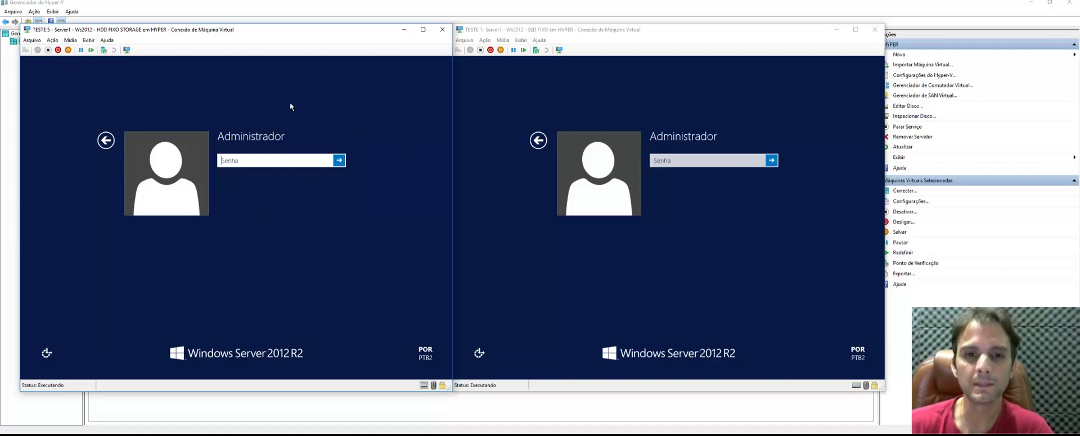
{"action": "left_click", "coordinate": [253, 110]}
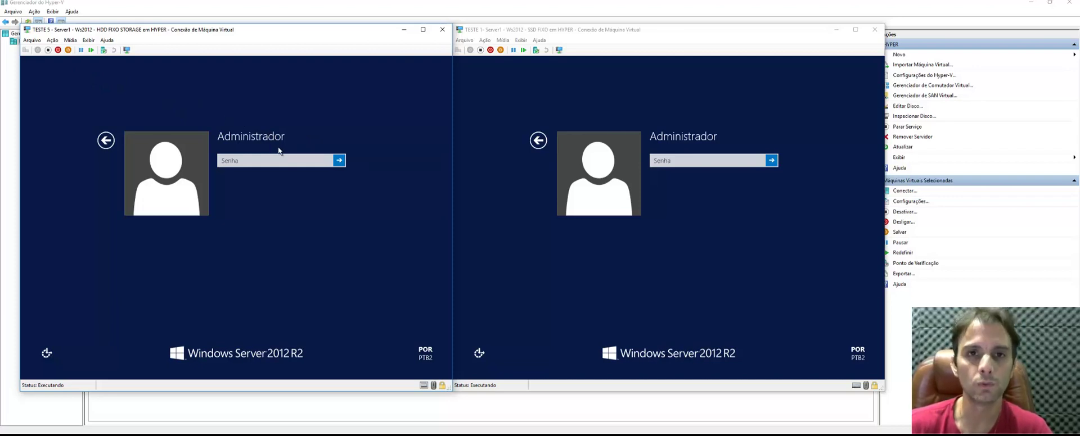
Step: Shut down TESTE 5 and TESTE 1, dismiss the connection error, and close both connection windows
{"action": "left_click", "coordinate": [58, 50]}
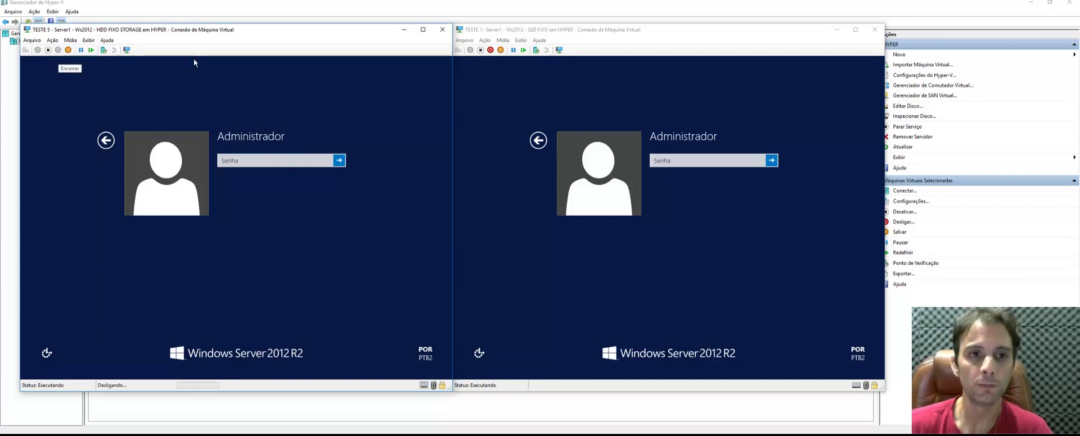
{"action": "left_click", "coordinate": [490, 50]}
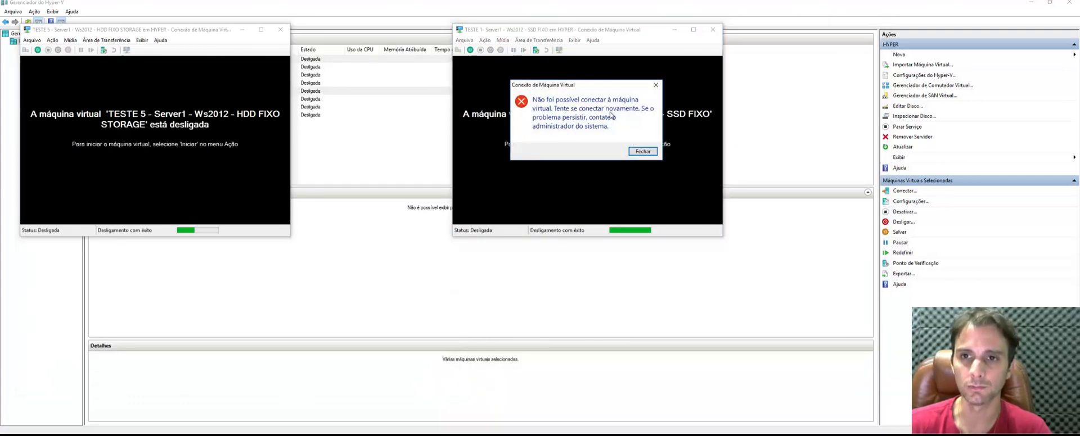
{"action": "left_click", "coordinate": [642, 153]}
{"action": "left_click", "coordinate": [712, 32]}
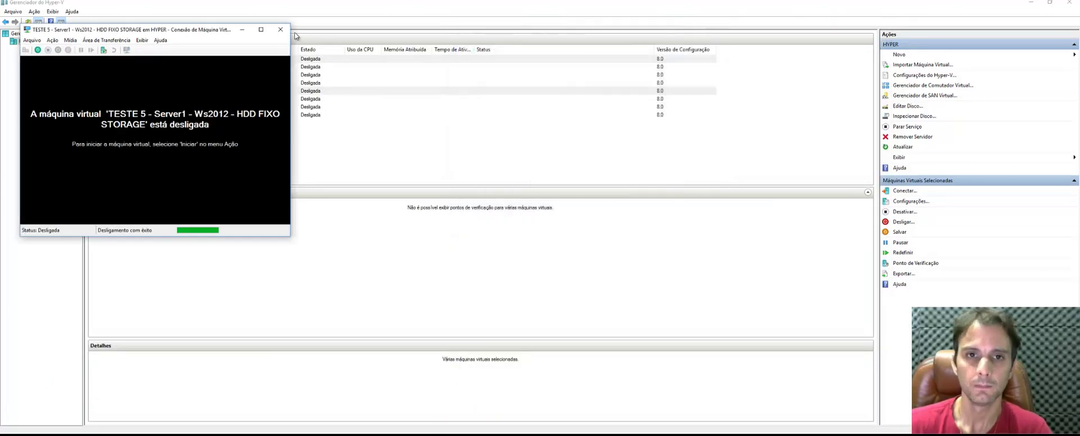
{"action": "left_click", "coordinate": [280, 29]}
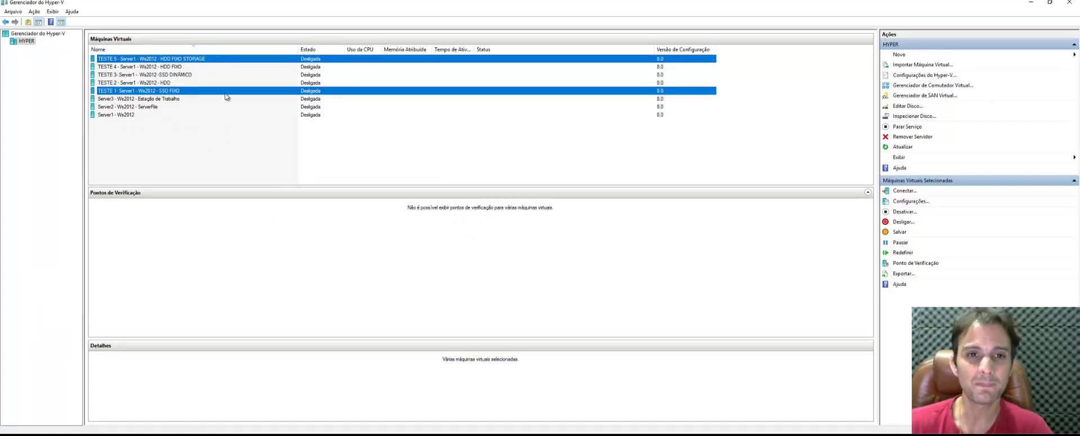
{"action": "right_click", "coordinate": [216, 59]}
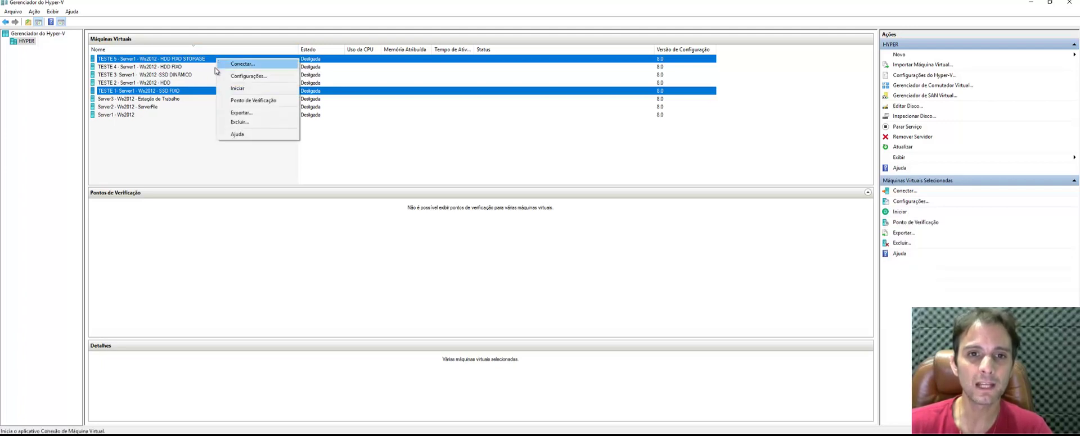
{"action": "left_click", "coordinate": [194, 93]}
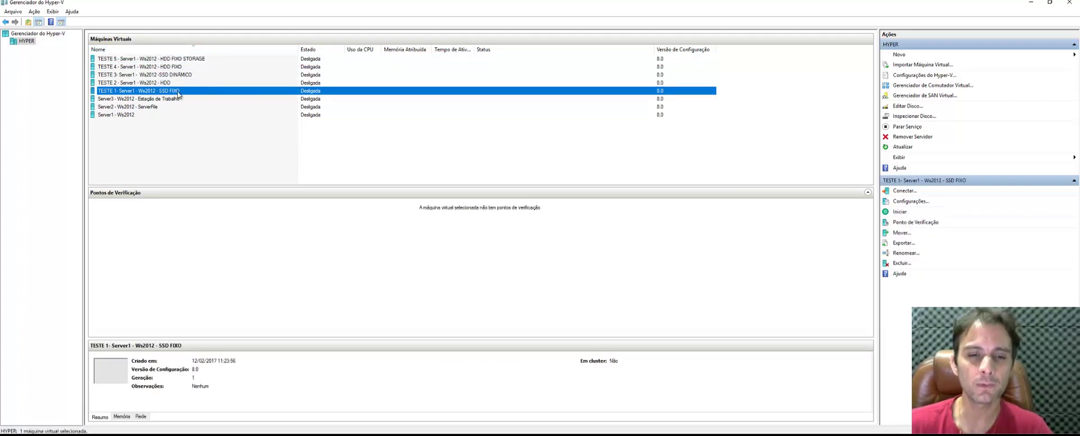
{"action": "left_click", "coordinate": [179, 93], "text": "ctrl"}
Step: Start the TESTE 4 (HDD FIXO) and TESTE 5 (HDD FIXO STORAGE) virtual machines together
{"action": "left_click", "coordinate": [181, 68]}
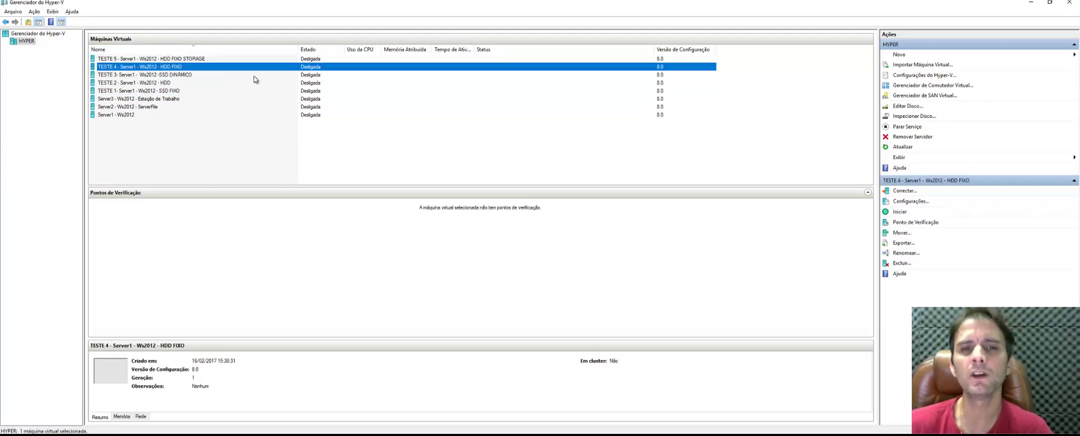
{"action": "left_click", "coordinate": [206, 59], "text": "ctrl"}
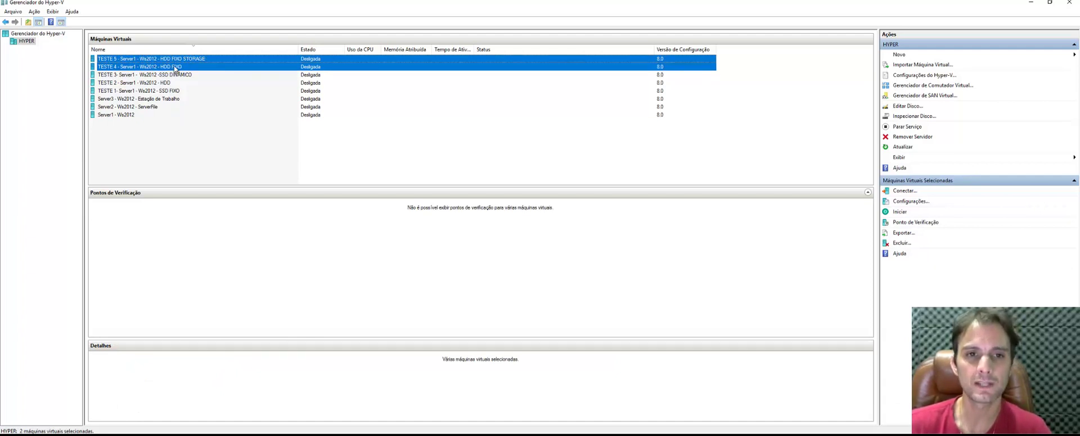
{"action": "right_click", "coordinate": [230, 60]}
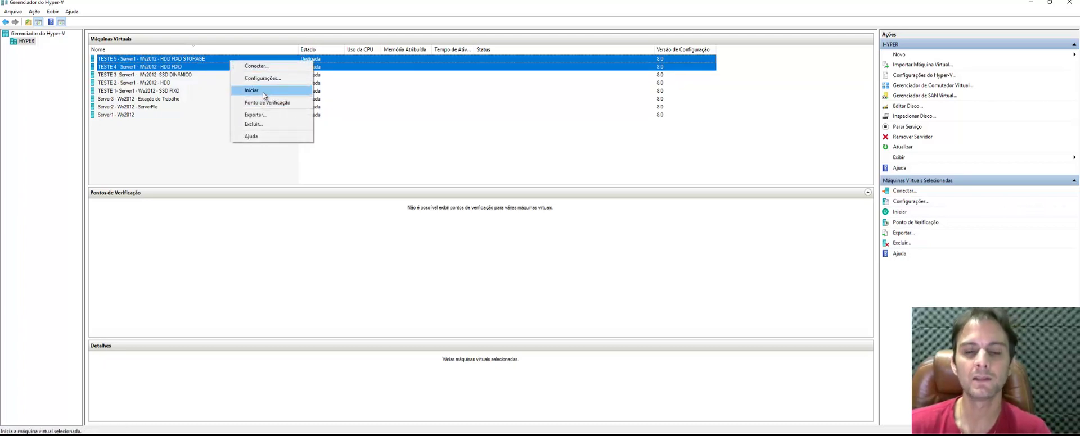
{"action": "left_click", "coordinate": [263, 92]}
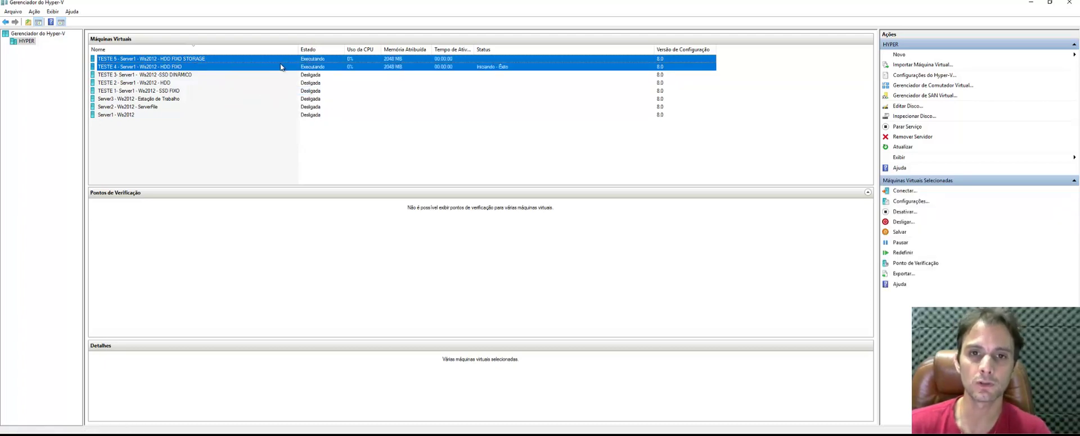
Step: Connect to the TESTE 5 and TESTE 4 virtual machines and place the TESTE 4 window beside the other
{"action": "right_click", "coordinate": [227, 60]}
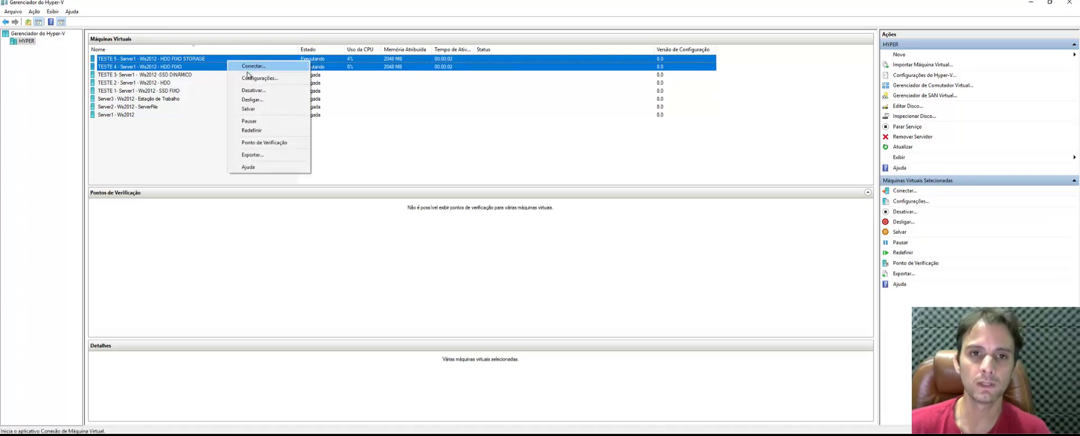
{"action": "left_click", "coordinate": [250, 66]}
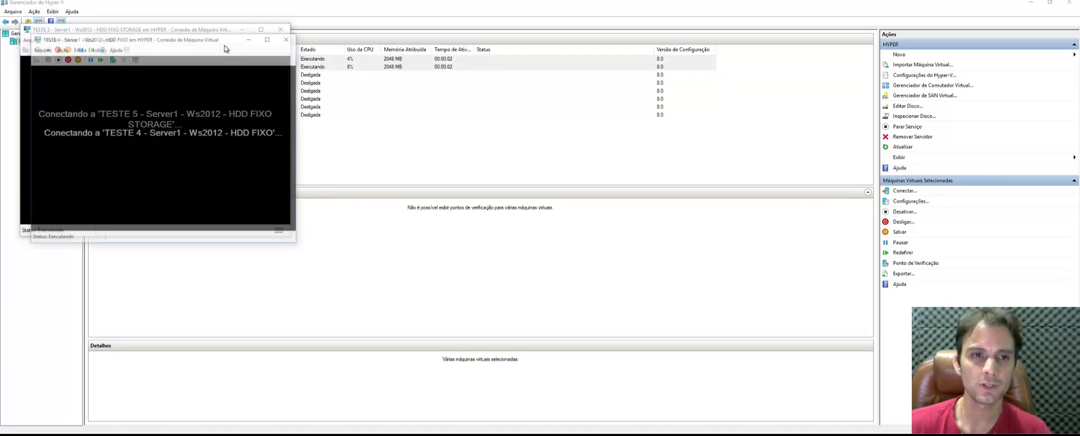
{"action": "left_click_drag", "start_coordinate": [190, 40], "coordinate": [621, 36]}
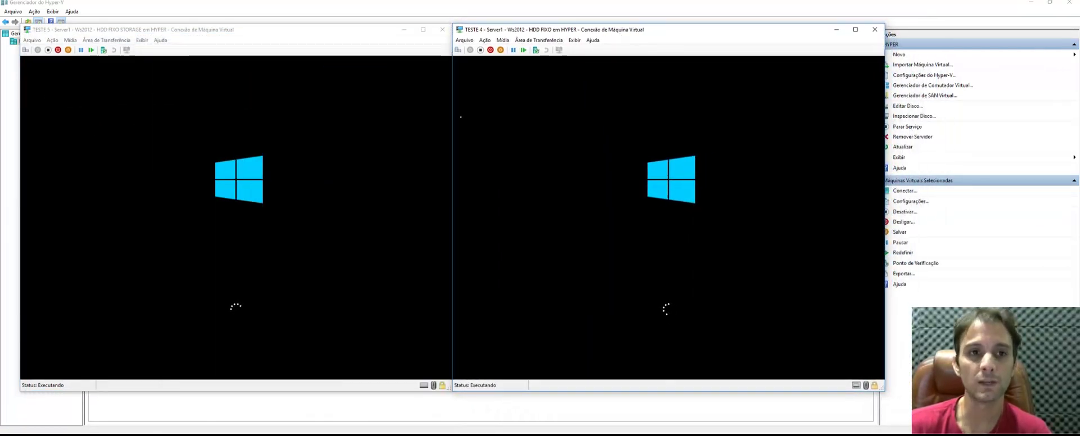
Step: Compare the boot progress of TESTE 5 (HDD FIXO STORAGE) and TESTE 4 (HDD FIXO) up to their sign-in screens
{"action": "left_click", "coordinate": [128, 32]}
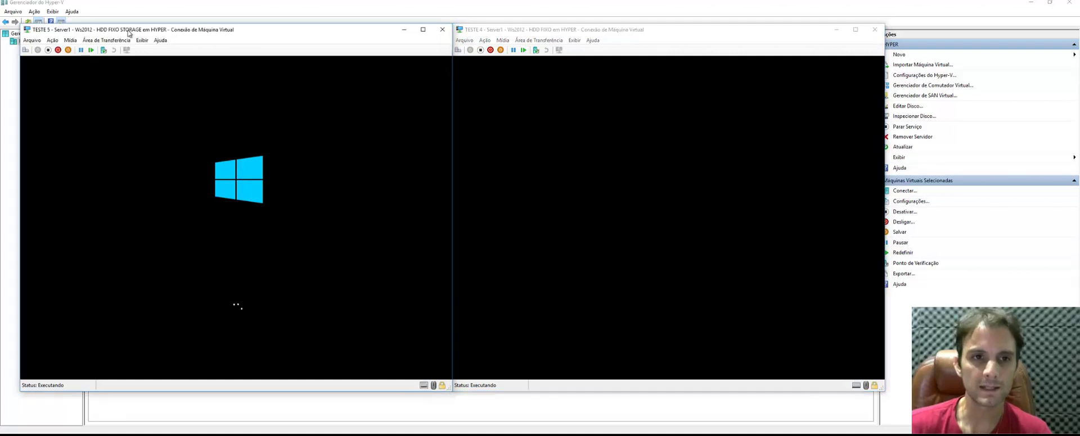
{"action": "left_click", "coordinate": [548, 34]}
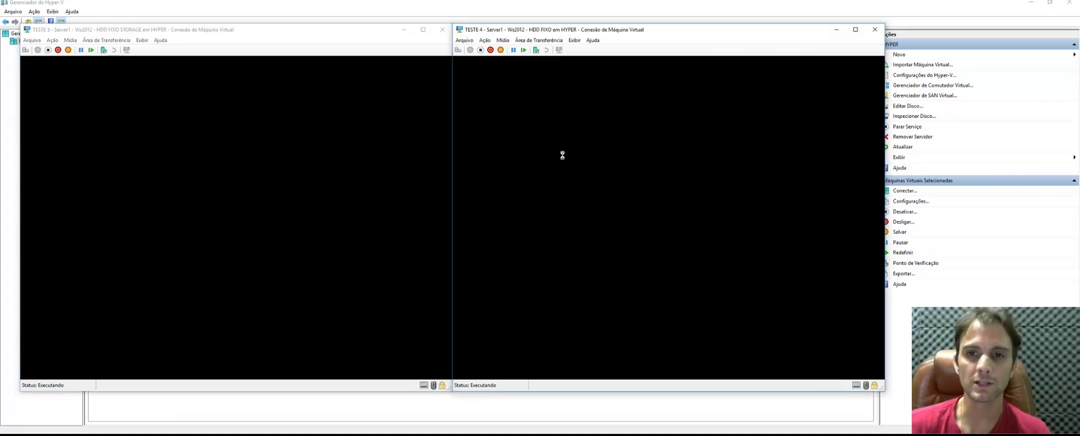
{"action": "left_click", "coordinate": [251, 163]}
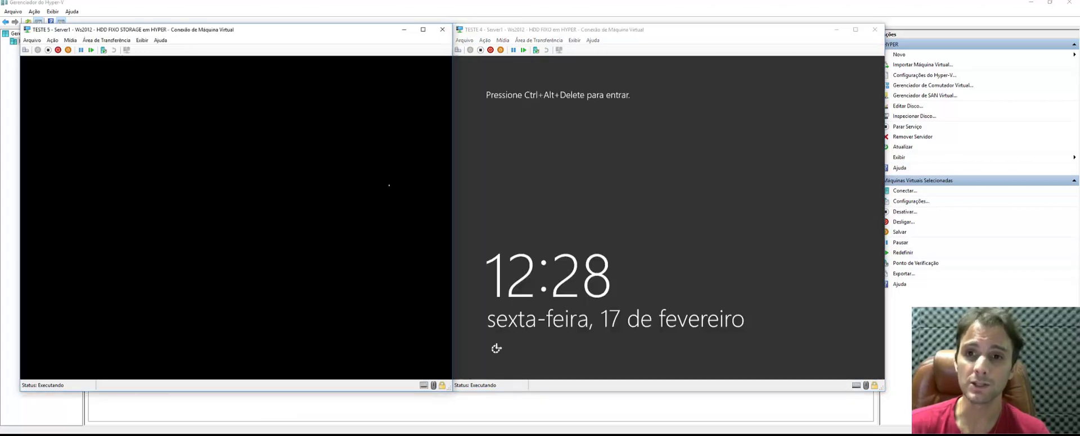
{"action": "left_click", "coordinate": [566, 153]}
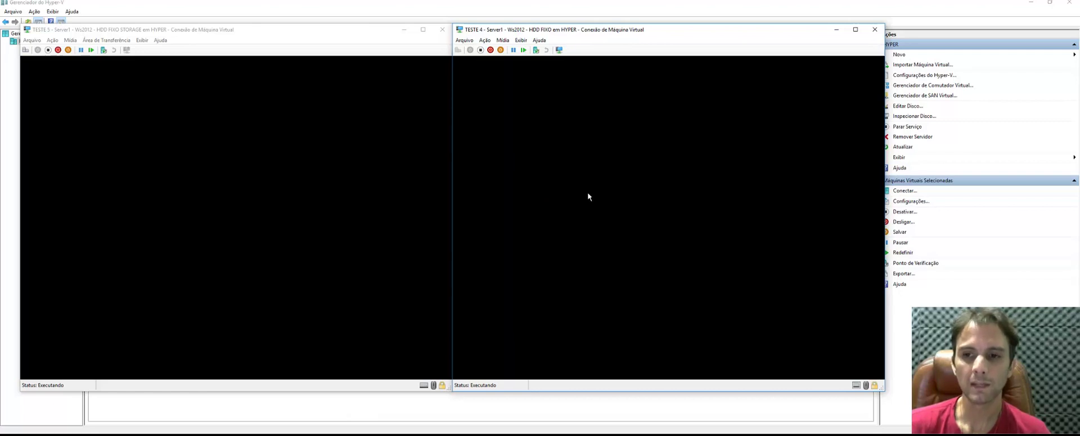
{"action": "left_click", "coordinate": [298, 164]}
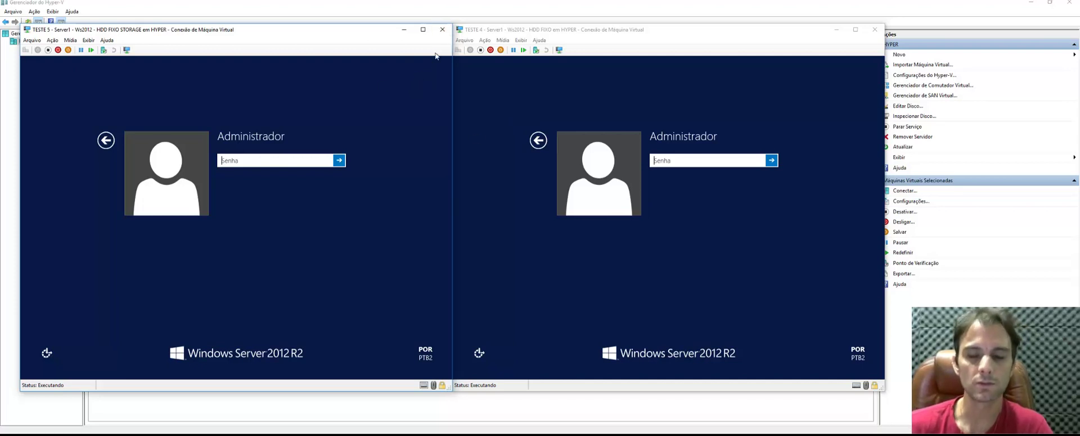
Step: Shut down TESTE 5 and TESTE 4 and close both connection windows
{"action": "left_click", "coordinate": [58, 51]}
{"action": "left_click", "coordinate": [491, 51]}
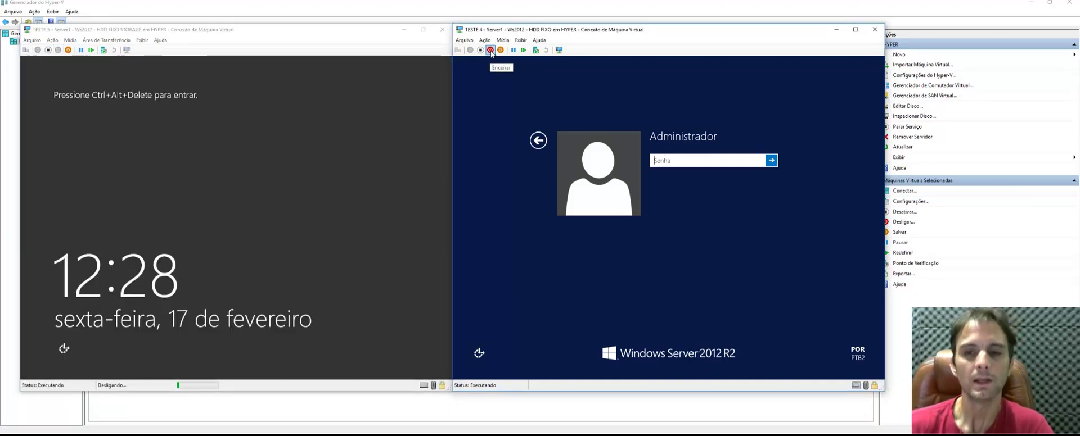
{"action": "left_click", "coordinate": [491, 51]}
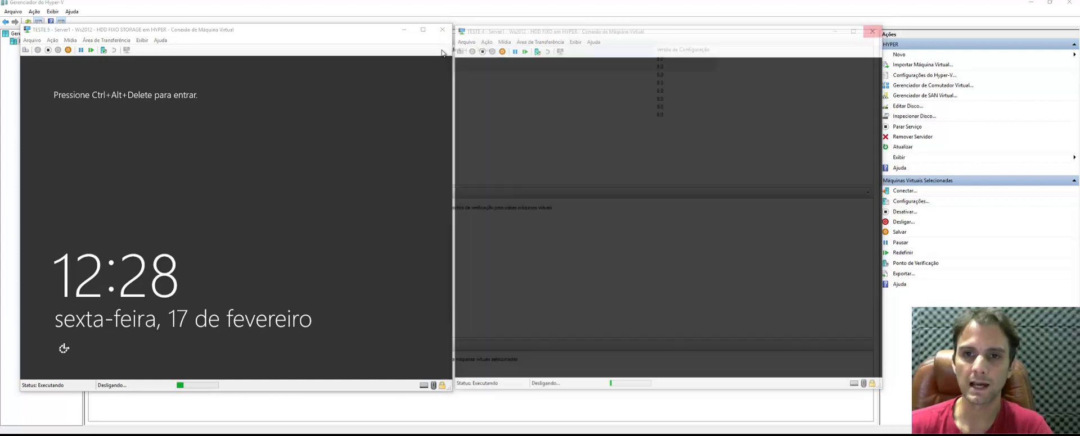
{"action": "left_click", "coordinate": [875, 29]}
{"action": "left_click", "coordinate": [442, 29]}
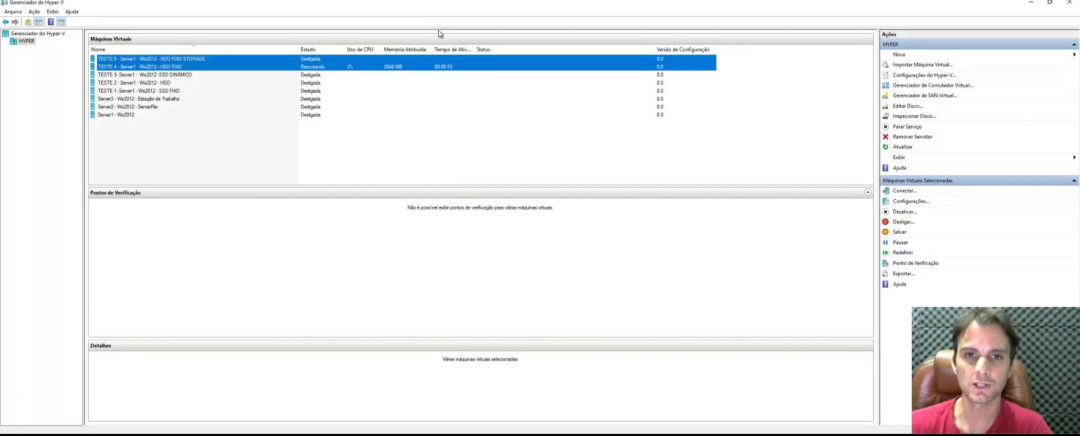